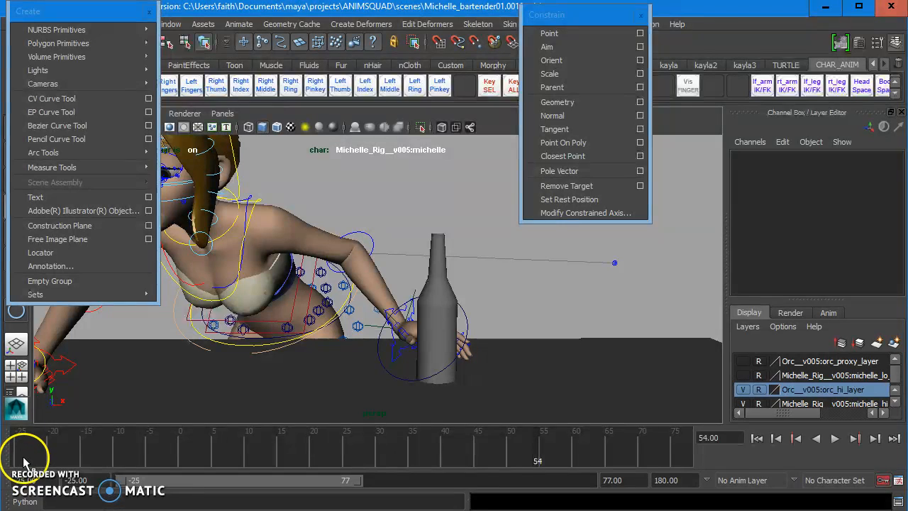
Play the character's bottle animation from frame -25 and stop the playback.
left_click(20, 460)
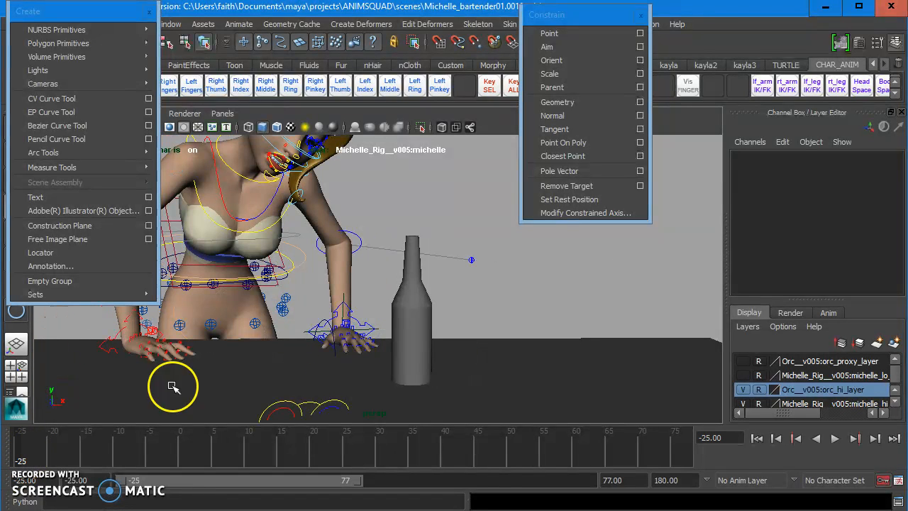
right_click_drag(433, 310, 412, 293, "alt")
middle_click_drag(433, 309, 450, 364, "alt")
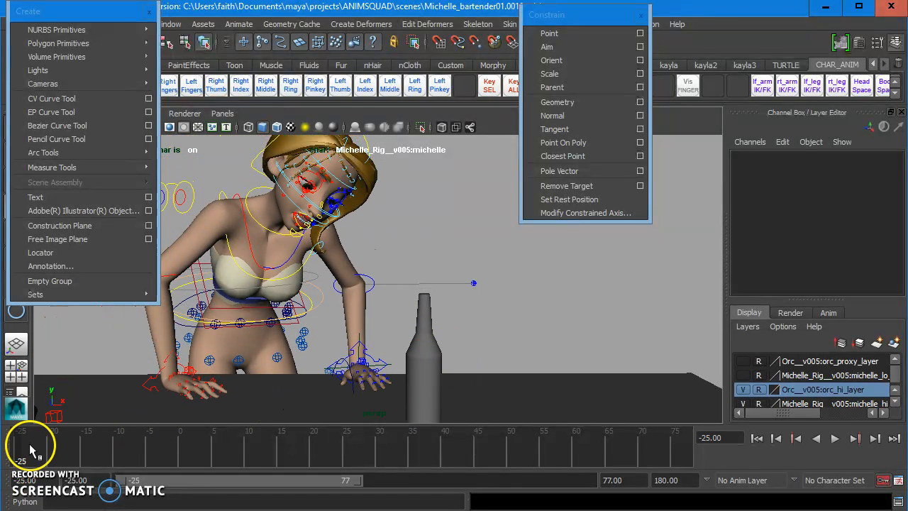
key("alt+v")
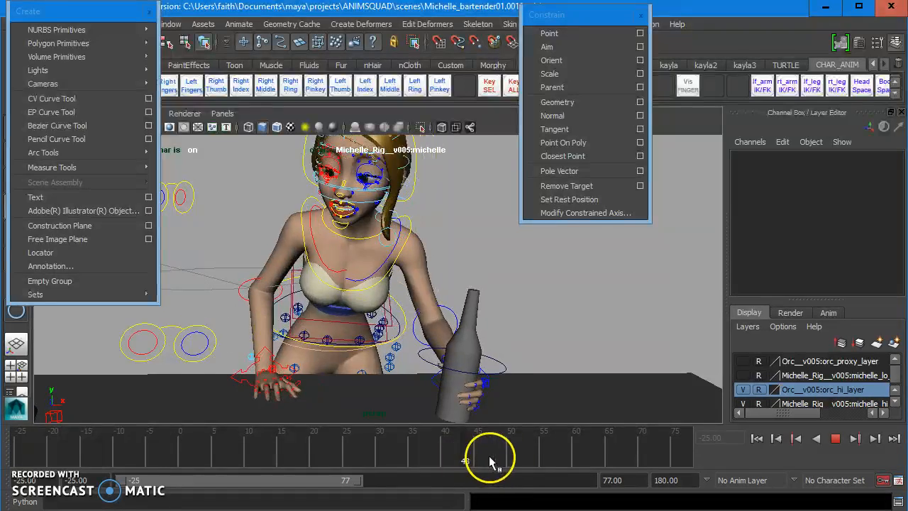
key("Escape")
Create a NURBS circle in the empty space beyond the end of the table.
right_click_drag(582, 322, 562, 308, "alt")
middle_click_drag(575, 331, 434, 318, "alt")
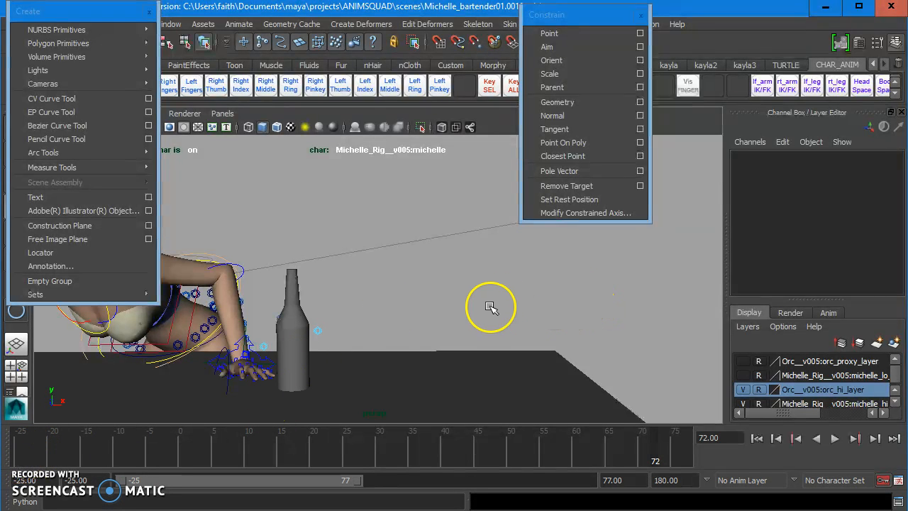
middle_click_drag(609, 304, 302, 306, "alt")
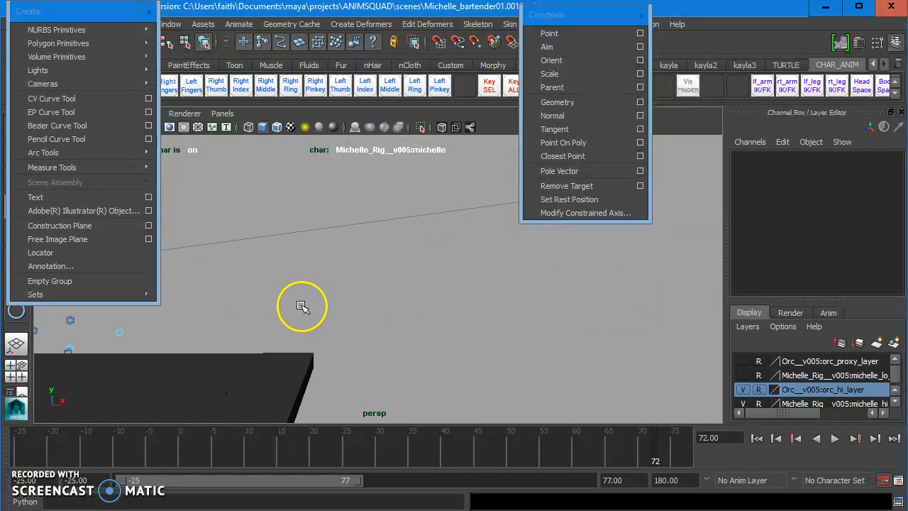
middle_click_drag(488, 304, 290, 326, "alt")
left_click_drag(492, 297, 458, 257, "alt")
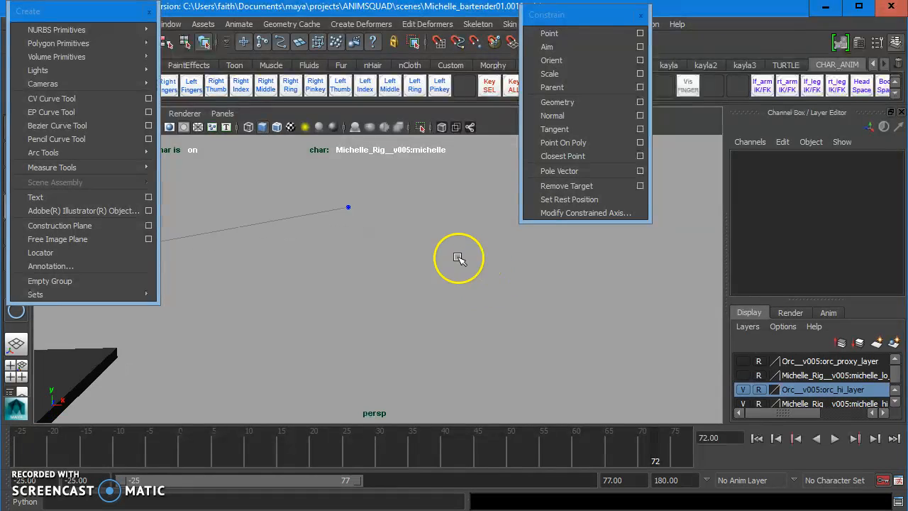
key("space")
left_click(380, 184)
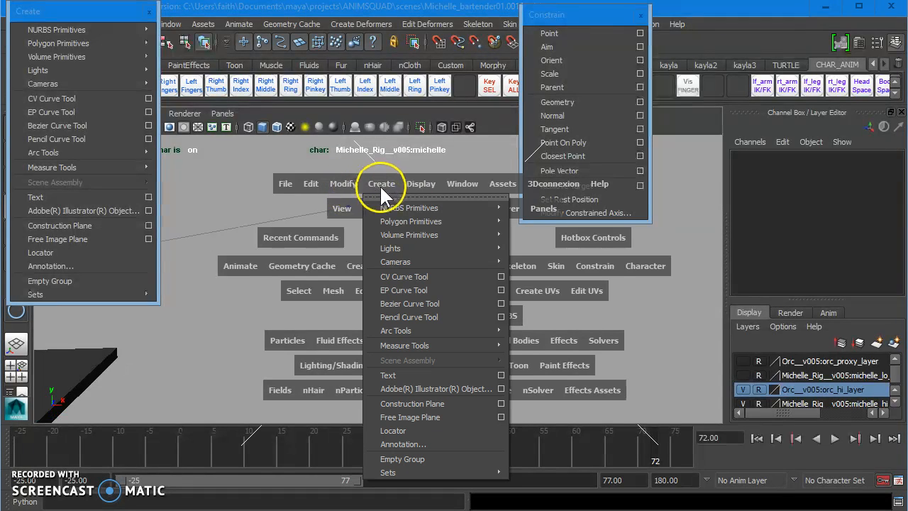
mouse_move(394, 212)
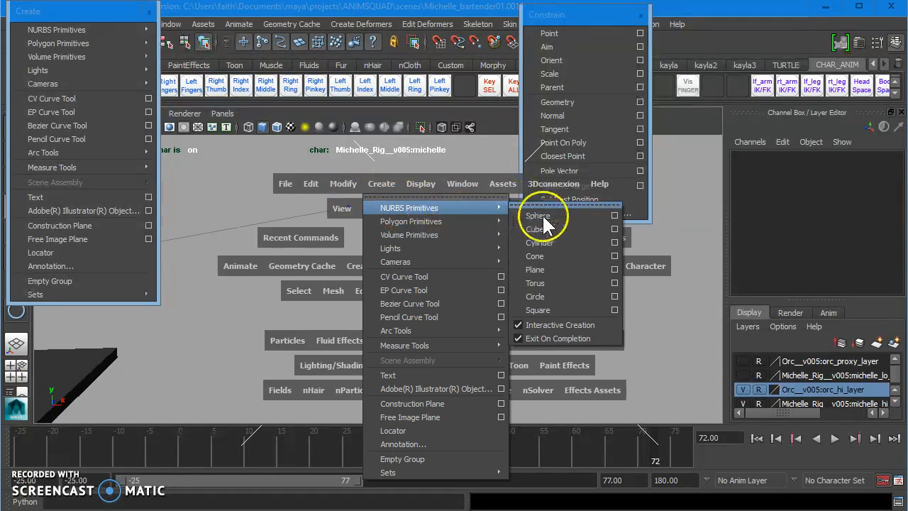
left_click(537, 296)
left_click_drag(310, 333, 333, 350)
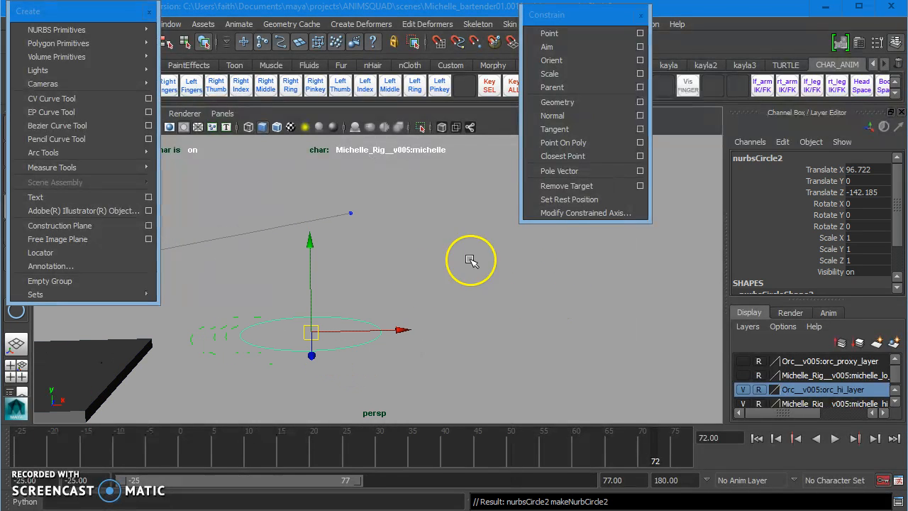
Create a second NURBS circle beside the first one.
key("space")
left_click(389, 207)
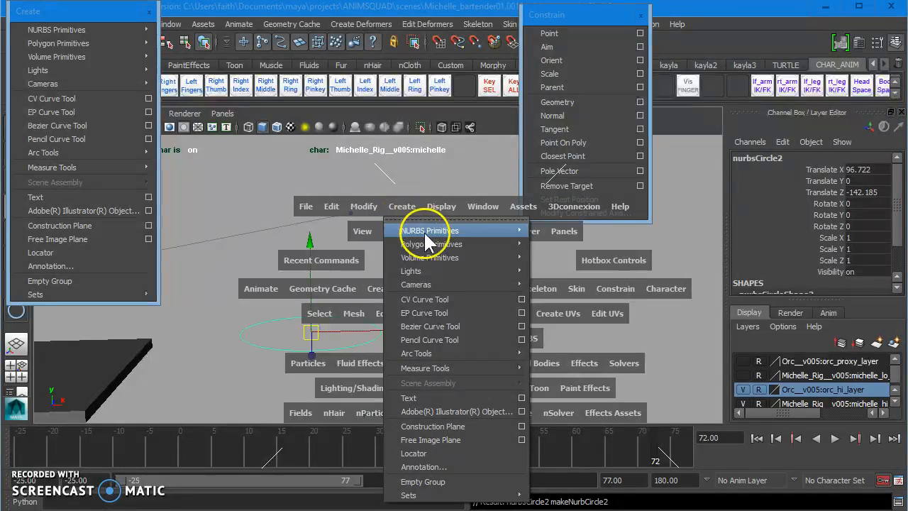
mouse_move(446, 231)
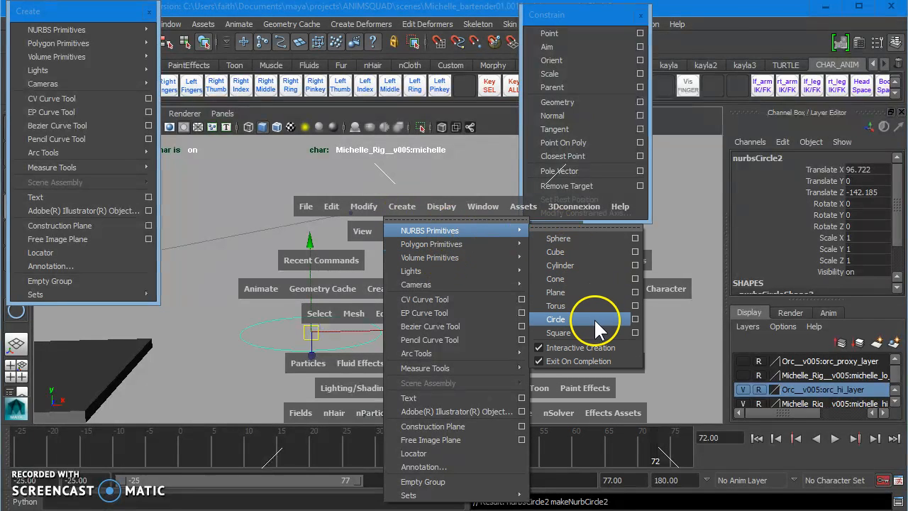
left_click(556, 319)
left_click_drag(576, 335, 601, 345)
Move both circles together along X away from the table and raise them to about Y 40.3.
right_click_drag(600, 344, 353, 277, "alt")
middle_click_drag(353, 277, 387, 222, "alt")
left_click_drag(395, 272, 671, 388)
left_click_drag(666, 311, 825, 312)
right_click_drag(625, 262, 588, 296, "alt")
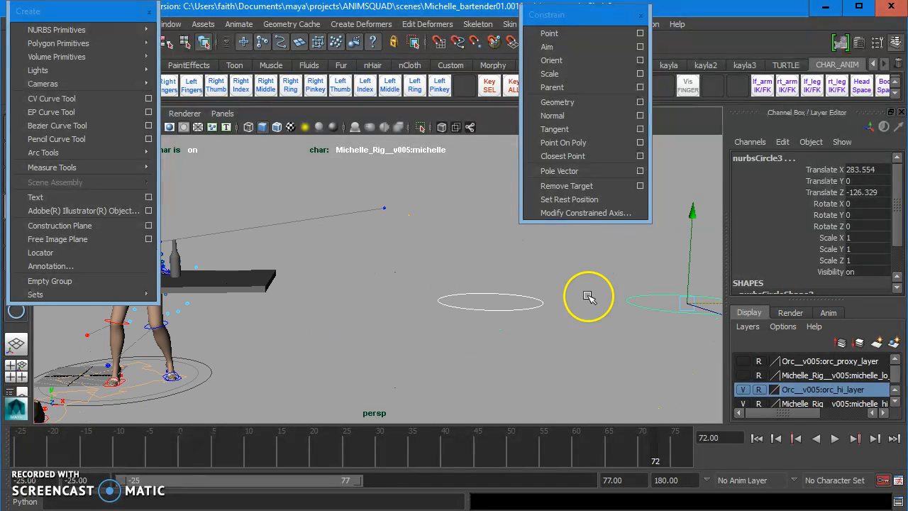
middle_click_drag(674, 246, 557, 266, "alt")
left_click_drag(557, 236, 576, 165)
Create a polygon cube near the two circles.
key("space")
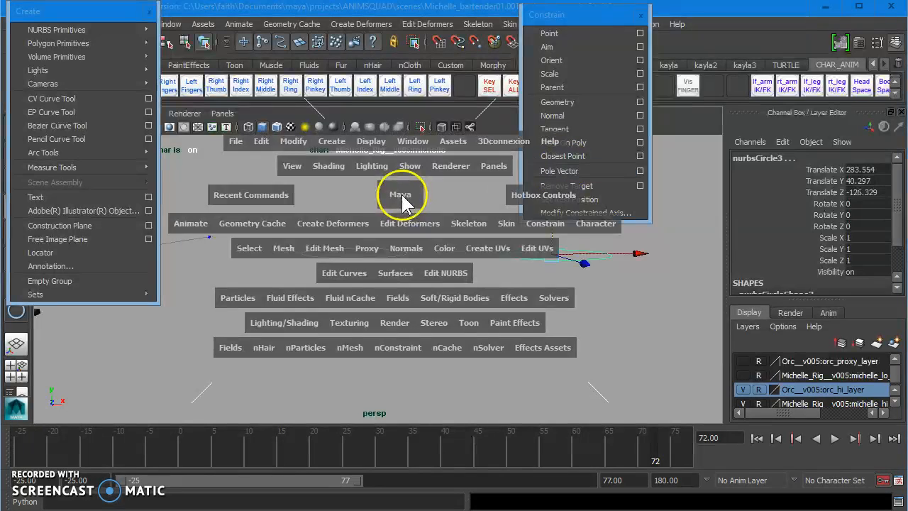
left_click(332, 141)
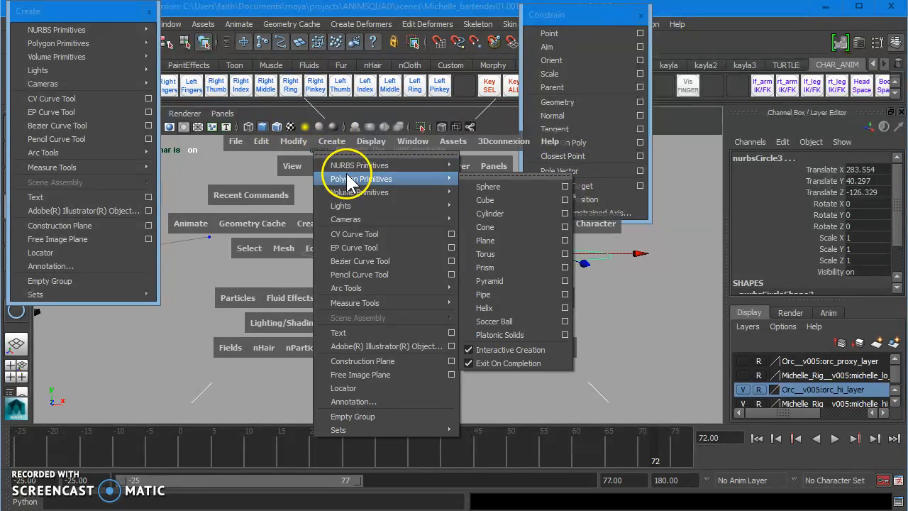
mouse_move(349, 181)
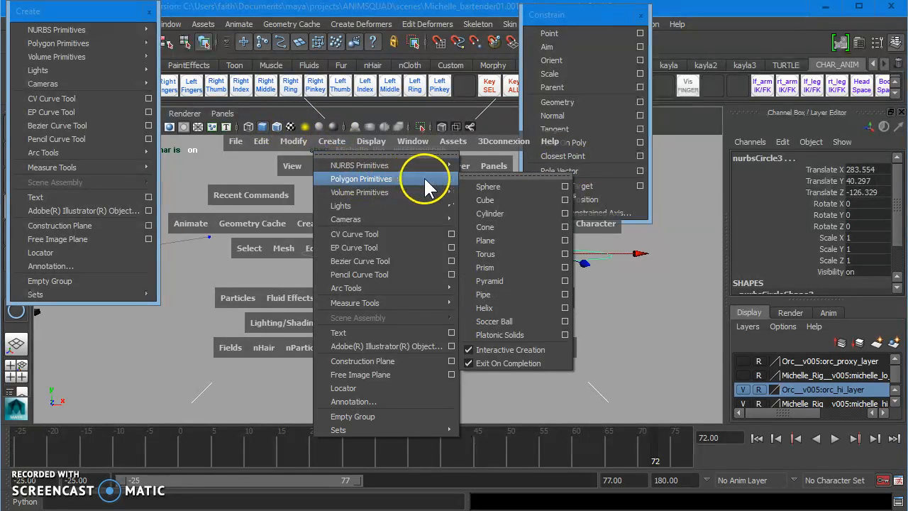
left_click(519, 202)
left_click_drag(310, 314, 409, 245)
Position the cube in front of the first circle, at about X 175.5, Y 22.6, Z -55.6.
left_click_drag(438, 274, 479, 361, "alt")
key("r")
left_click_drag(305, 306, 280, 333)
left_click_drag(369, 282, 399, 283, "alt")
left_click_drag(459, 224, 430, 210, "alt")
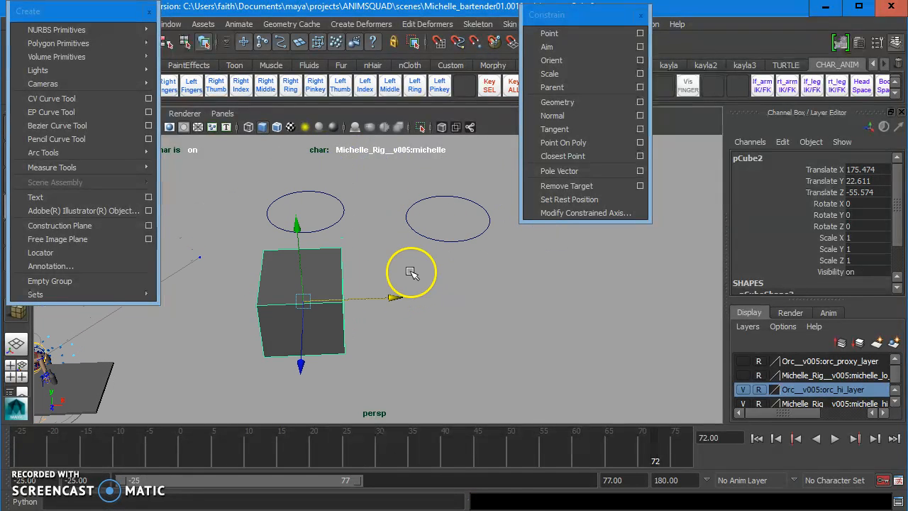
Duplicate the cube and move the copy along X to about 287.4, in front of the second circle.
key("ctrl+d")
left_click_drag(396, 297, 558, 304)
left_click_drag(421, 267, 451, 286, "alt")
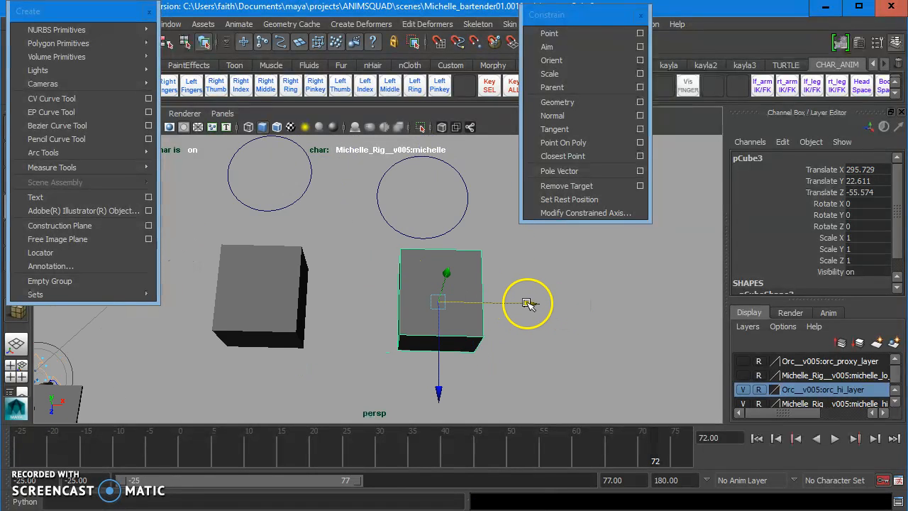
left_click_drag(529, 303, 437, 255)
Move the second circle to about X 290, Z -140.2 so it lines up behind the second cube, and clear the selection.
left_click(388, 210)
left_click_drag(388, 210, 445, 270, "alt")
left_click_drag(428, 319, 432, 302)
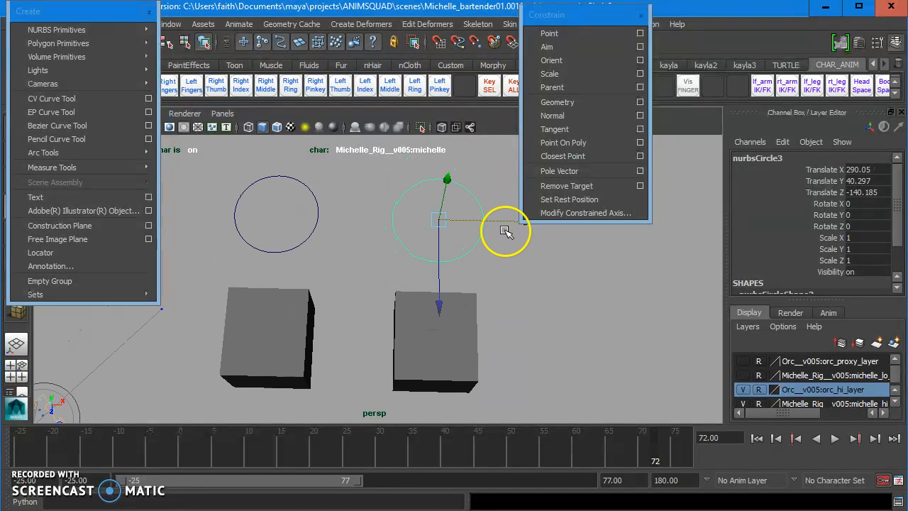
left_click(381, 255)
left_click_drag(381, 256, 416, 284, "alt")
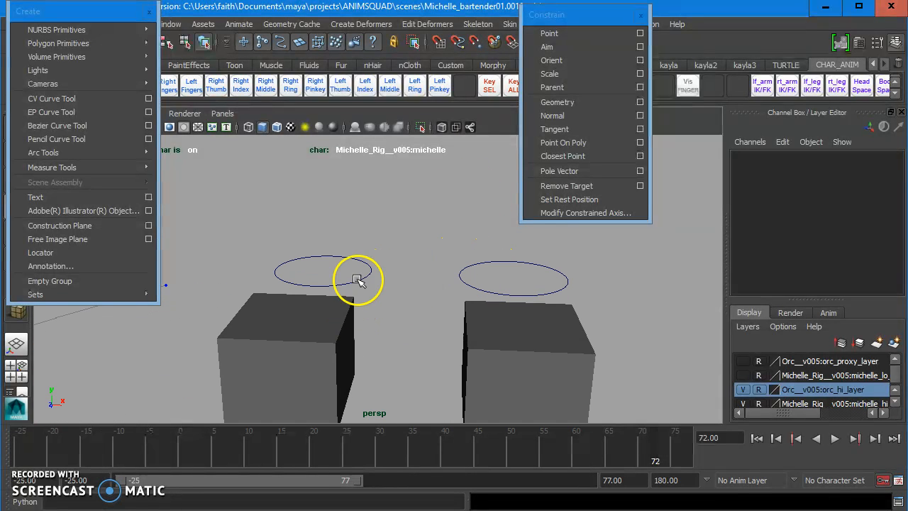
Parent the first cube to the first circle and select the cube to inspect its translate values.
left_click_drag(380, 255, 422, 248, "alt")
left_click(381, 307)
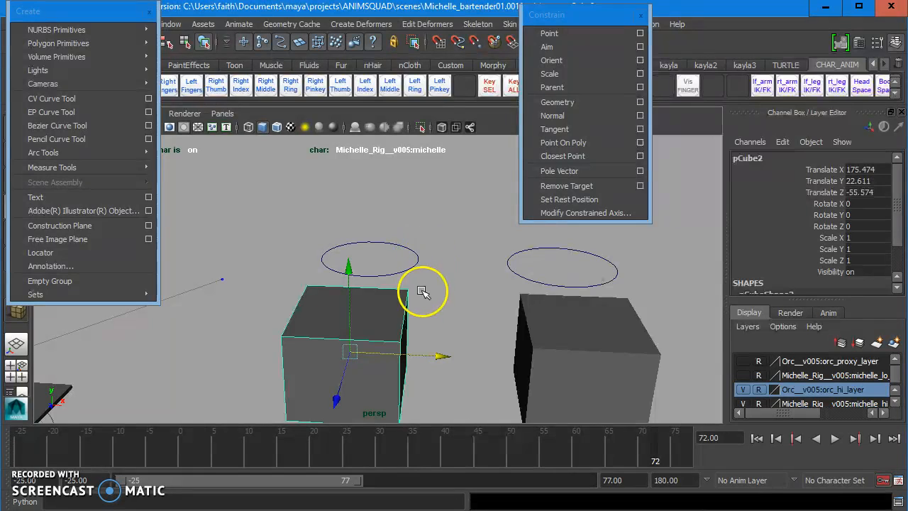
middle_click_drag(427, 277, 427, 228, "alt")
right_click_drag(428, 228, 459, 270, "alt")
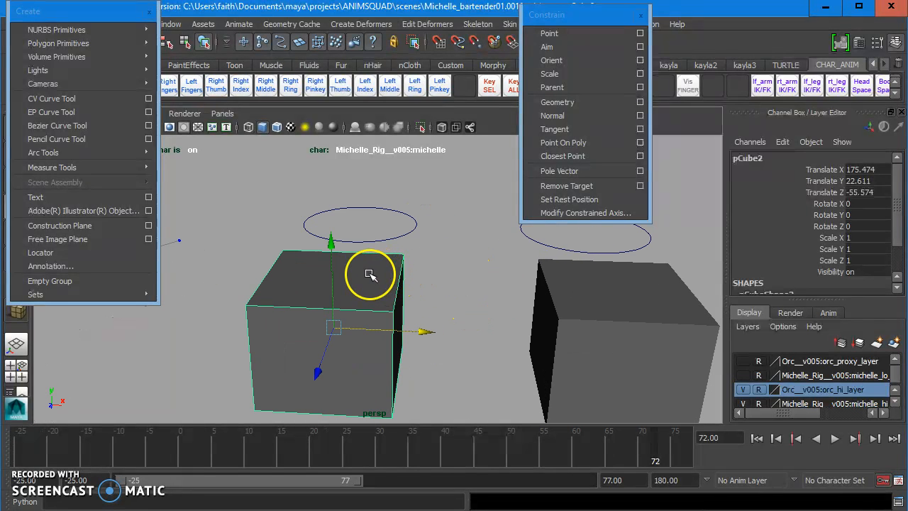
left_click(351, 207)
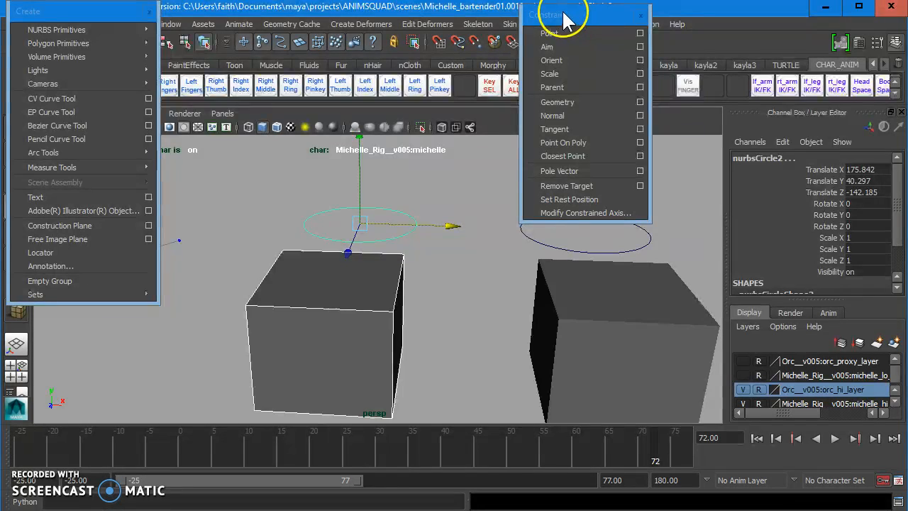
left_click(346, 391)
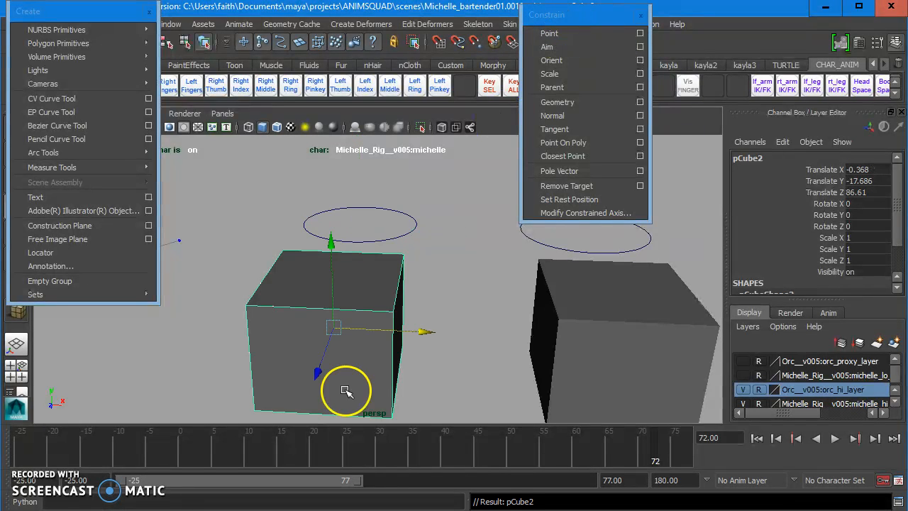
Select the first circle, rotate it freely to test the parenting, and undo the rotation.
left_click(449, 249)
left_click(399, 212)
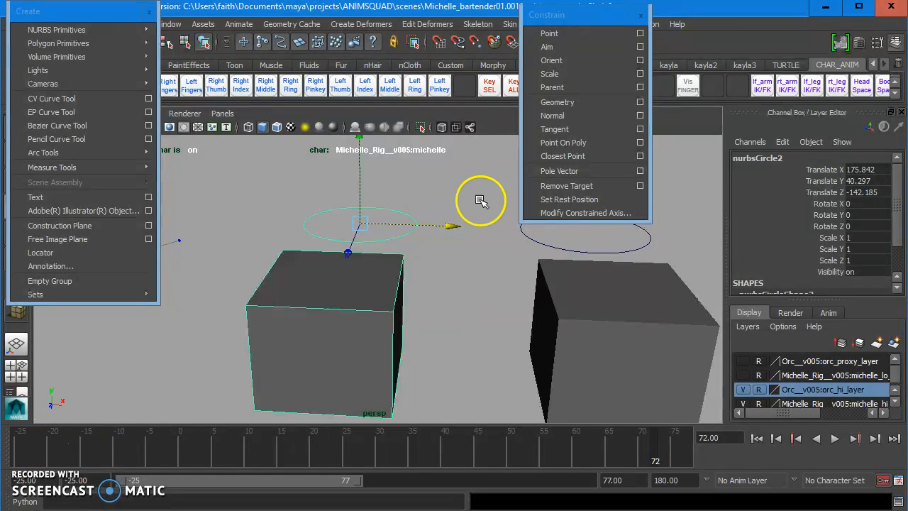
key("e")
left_click_drag(354, 218, 350, 197)
key("ctrl+z")
Key the first circle at frame -25, raise it to about Y 74.2 at frame -20, and play back the motion.
left_click(14, 449)
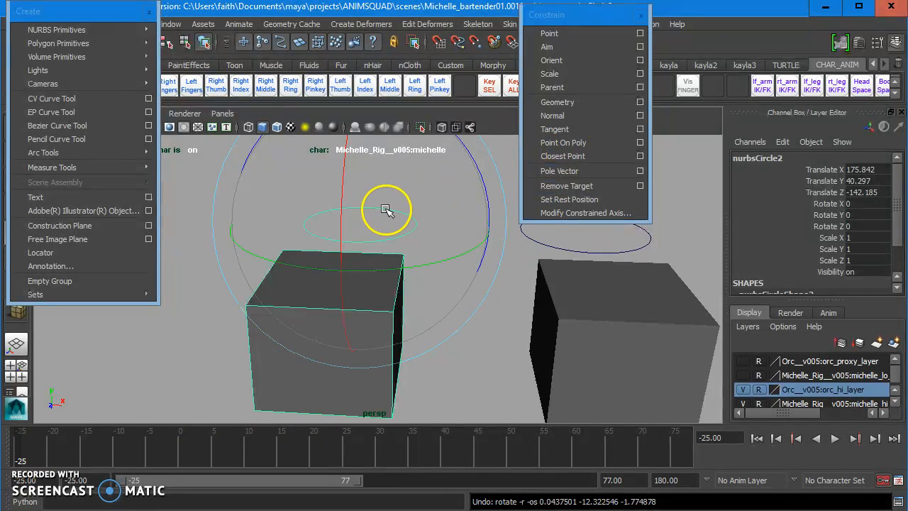
key("s")
left_click(50, 459)
key("w")
left_click_drag(363, 193, 371, 132)
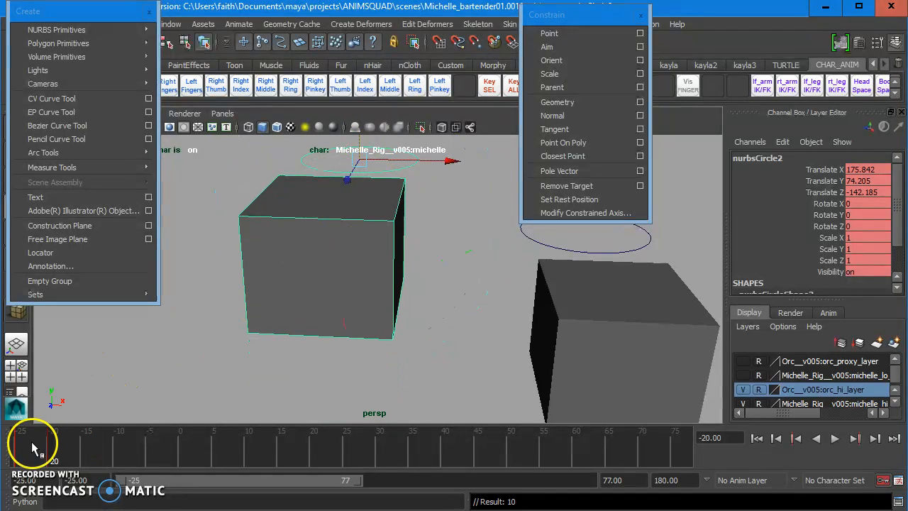
key("alt+v")
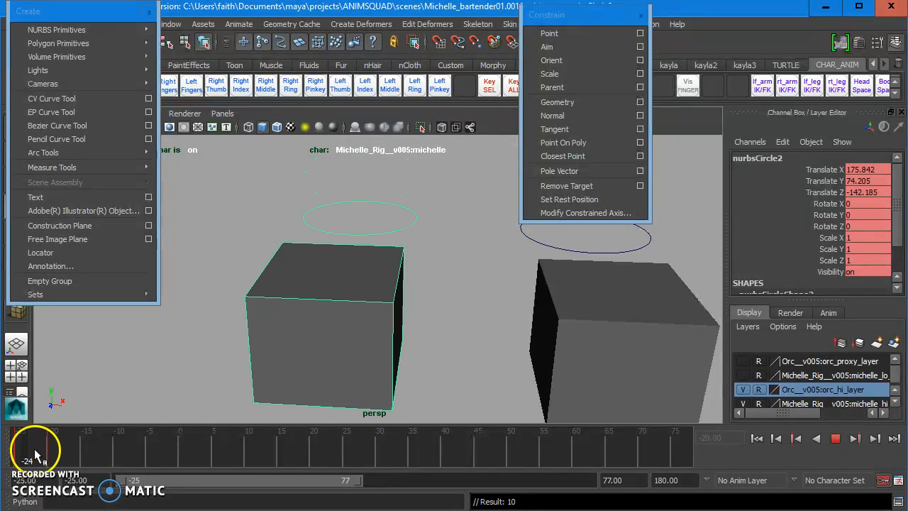
left_click(18, 453)
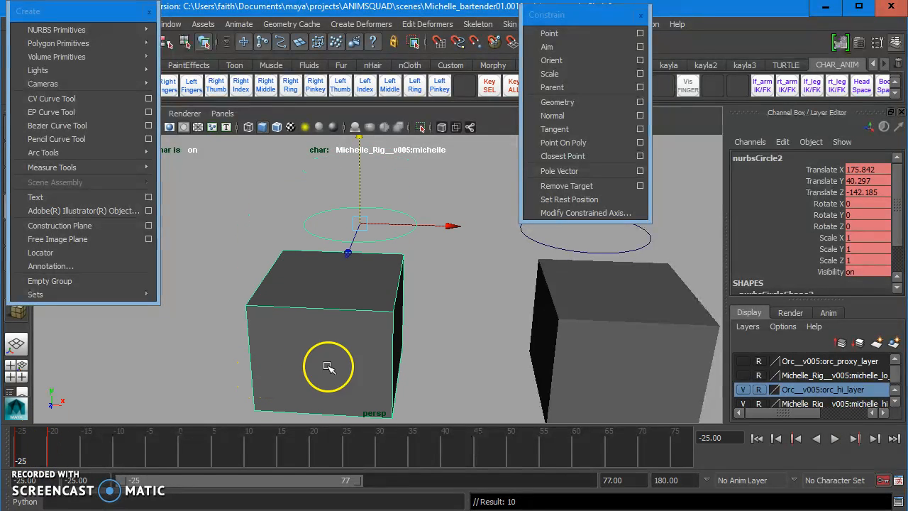
Key the first cube at frame -25, rotate it about -185 degrees in X at frame -20, and play and scrub the result.
left_click(448, 287)
left_click(376, 307)
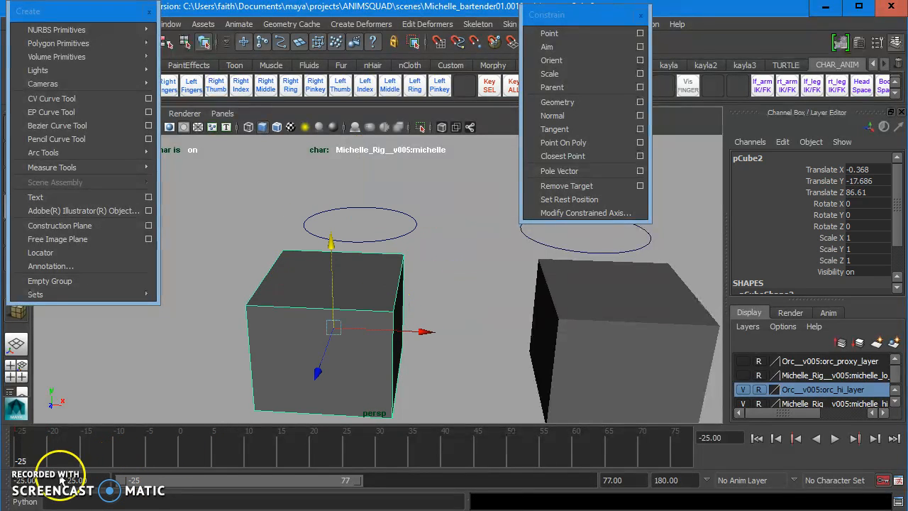
key("s")
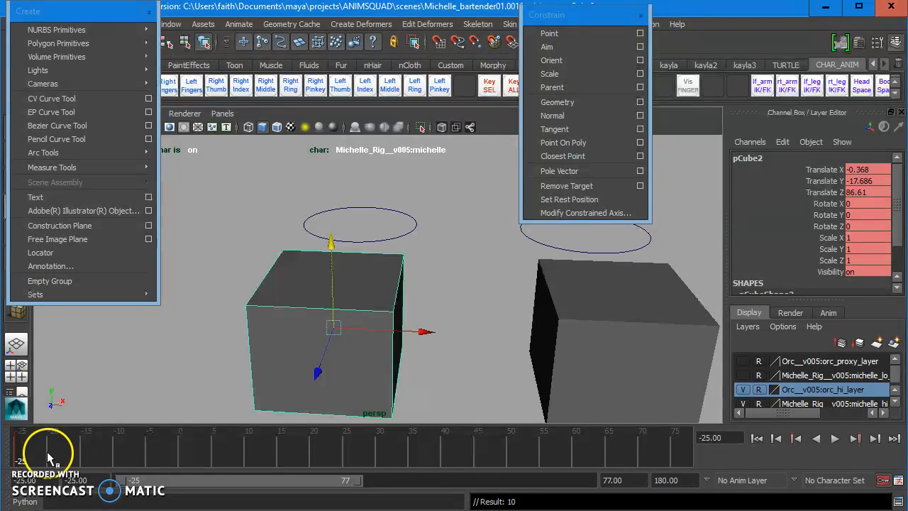
left_click(53, 454)
key("e")
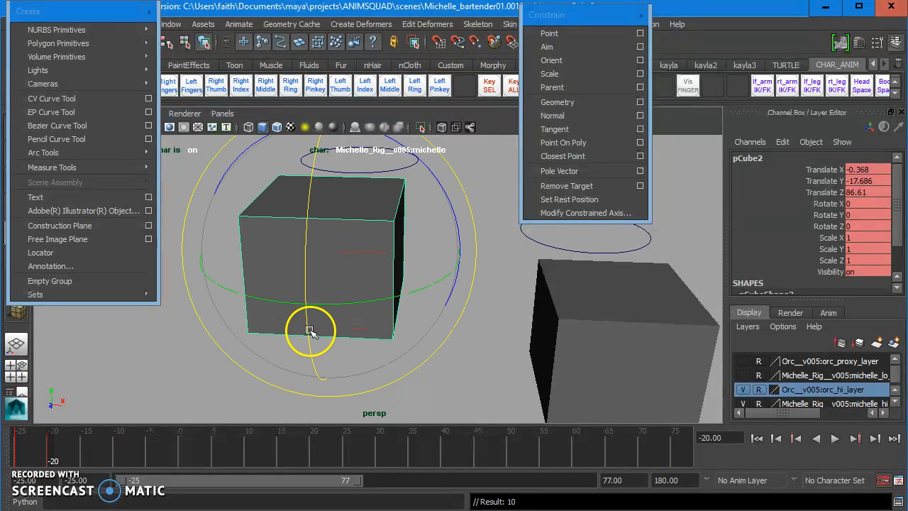
left_click_drag(305, 326, 329, 126)
left_click_drag(307, 261, 358, 138)
key("alt+v")
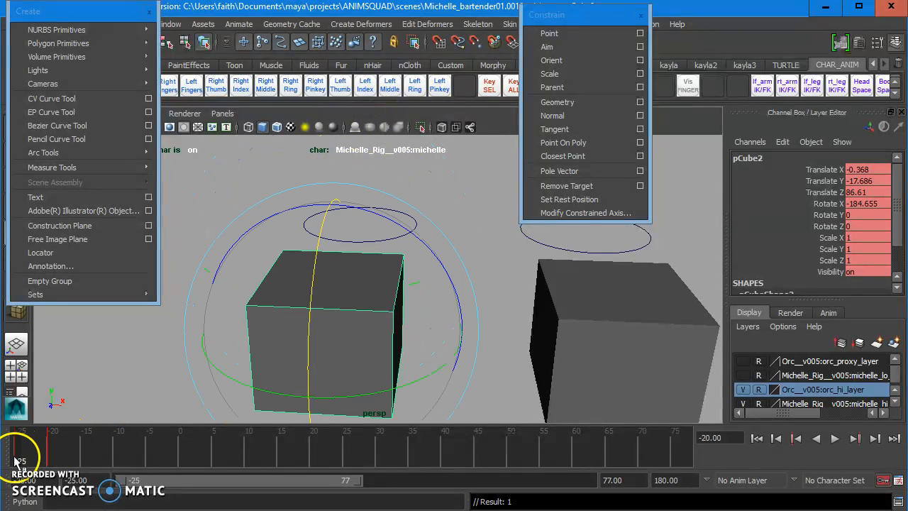
left_click_drag(49, 441, 19, 434)
Select the second circle, add the second cube to the selection, and open the Parent constraint options.
key("e")
left_click_drag(362, 383, 523, 298, "alt")
left_click(489, 307)
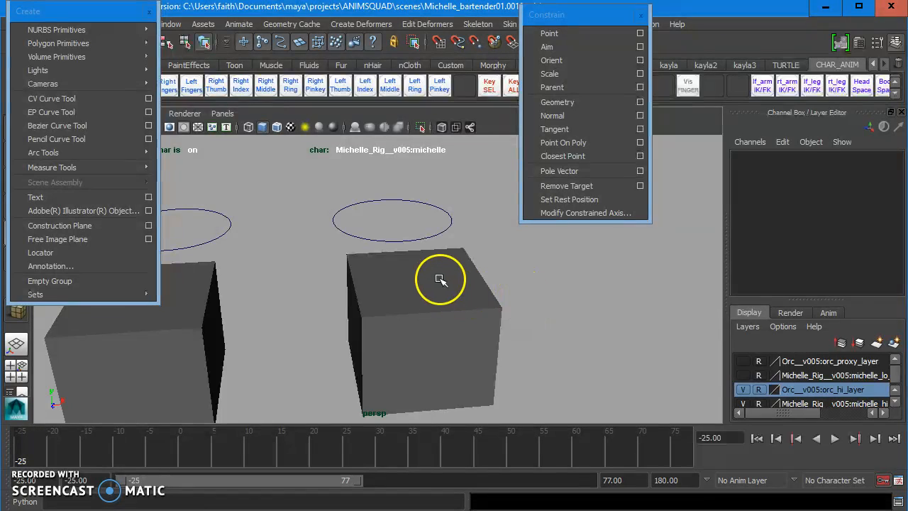
left_click(338, 215)
key("w")
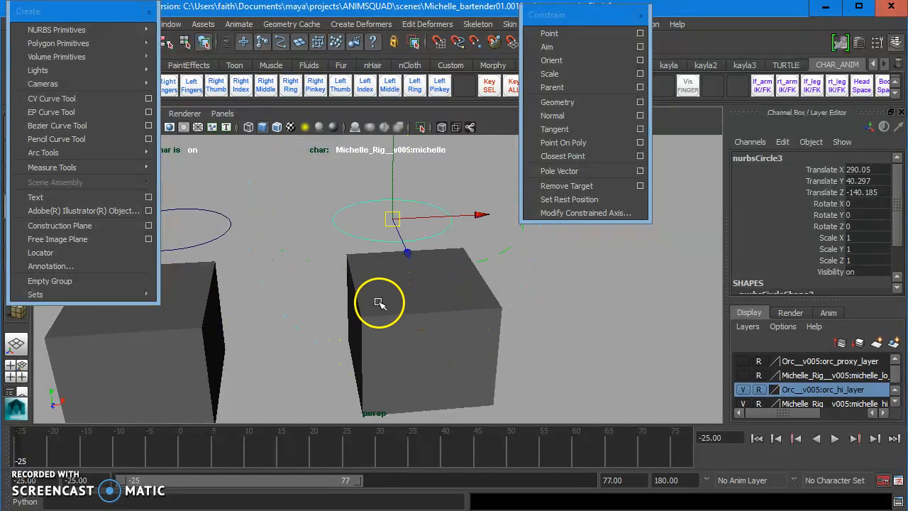
left_click(437, 363, "shift")
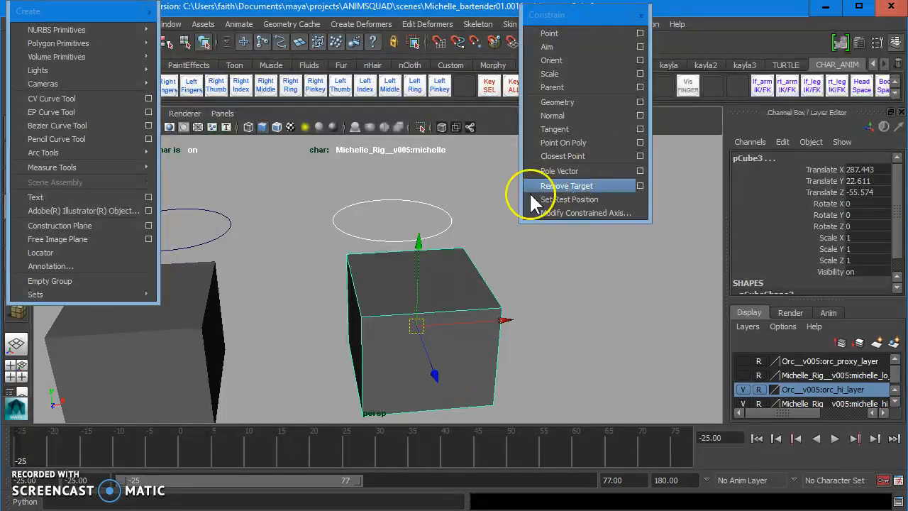
left_click(640, 84)
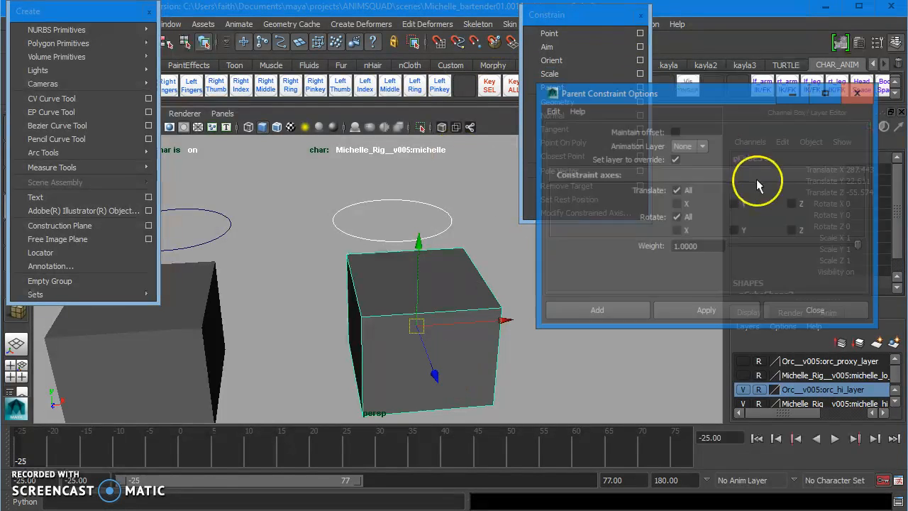
Close the floating Constrain window and reopen the Parent constraint options, moved clear of the second cube.
left_click_drag(663, 95, 628, 135)
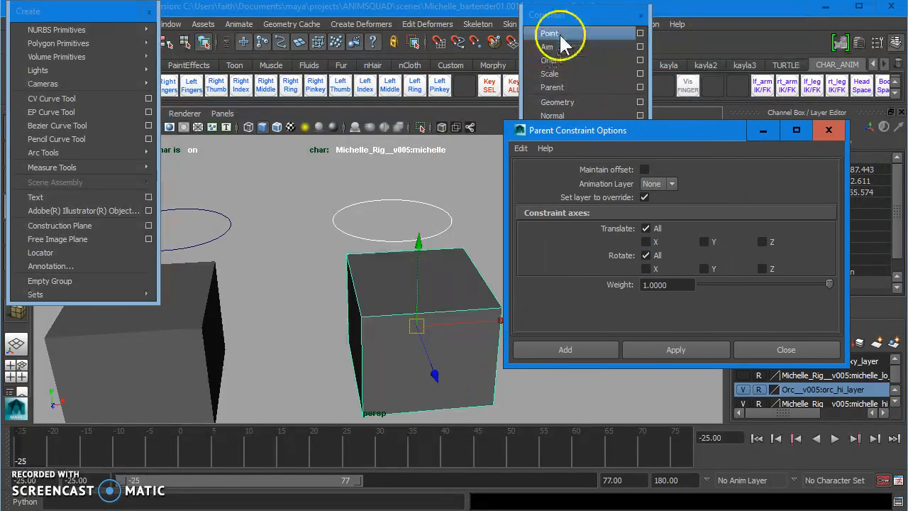
left_click_drag(558, 17, 558, 47)
left_click(640, 46)
left_click(559, 26)
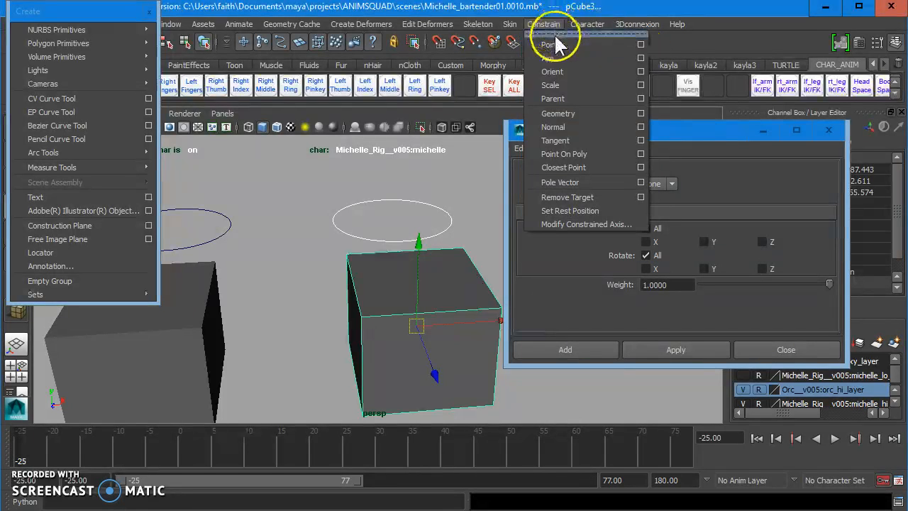
left_click(641, 98)
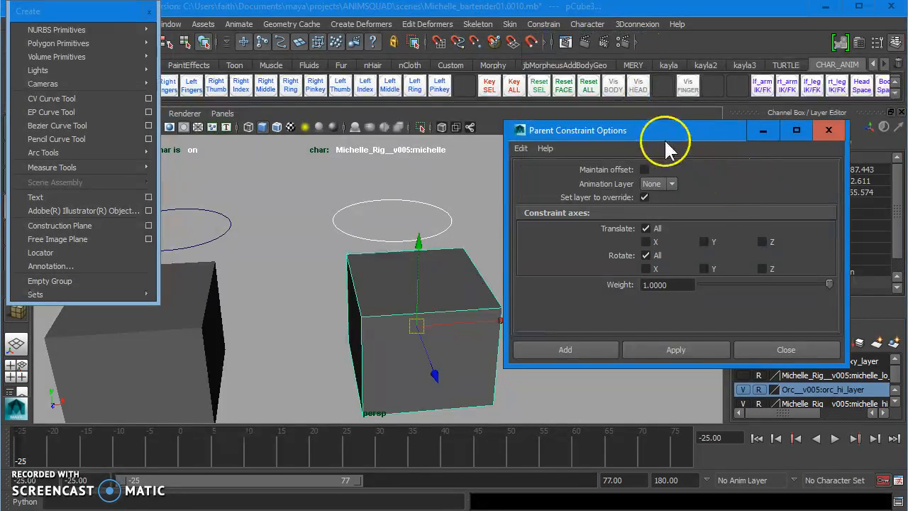
left_click_drag(667, 130, 674, 112)
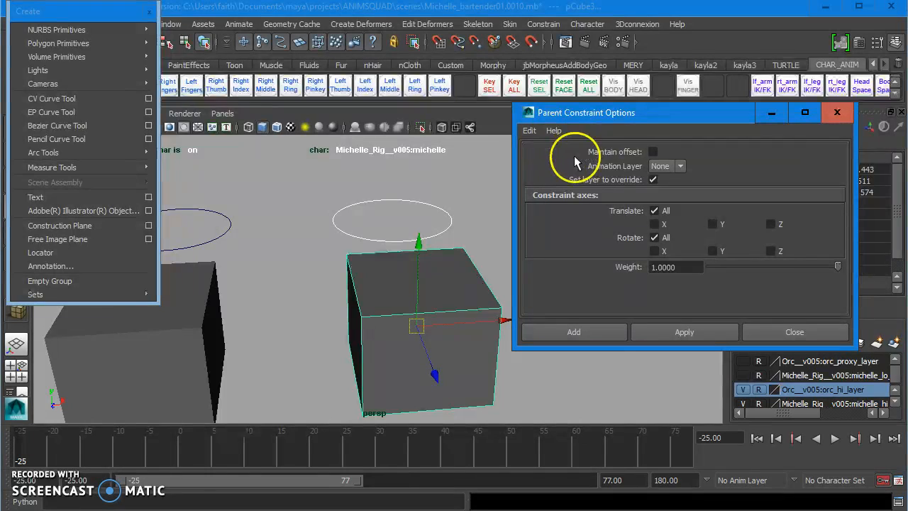
Parent constrain the second cube to the second circle with Maintain offset turned on, and close the options.
left_click_drag(381, 277, 394, 203, "alt")
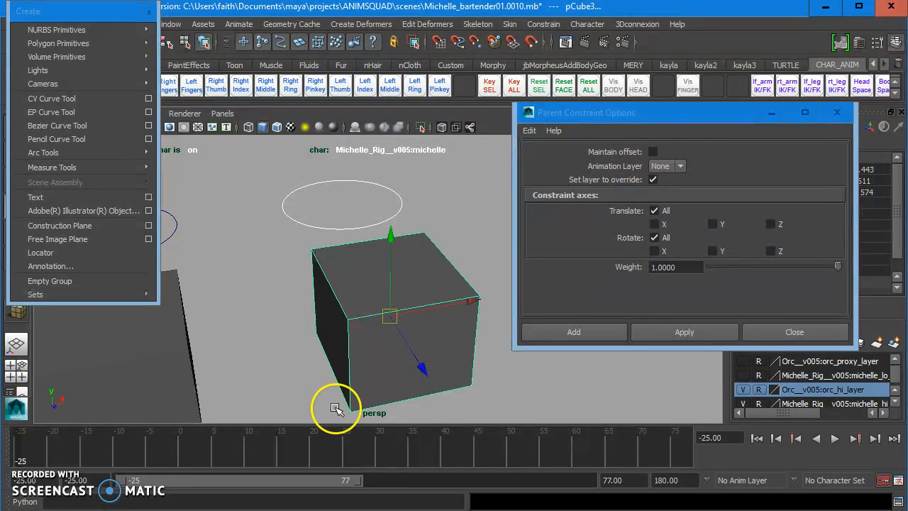
left_click(653, 152)
left_click_drag(339, 304, 345, 228, "alt")
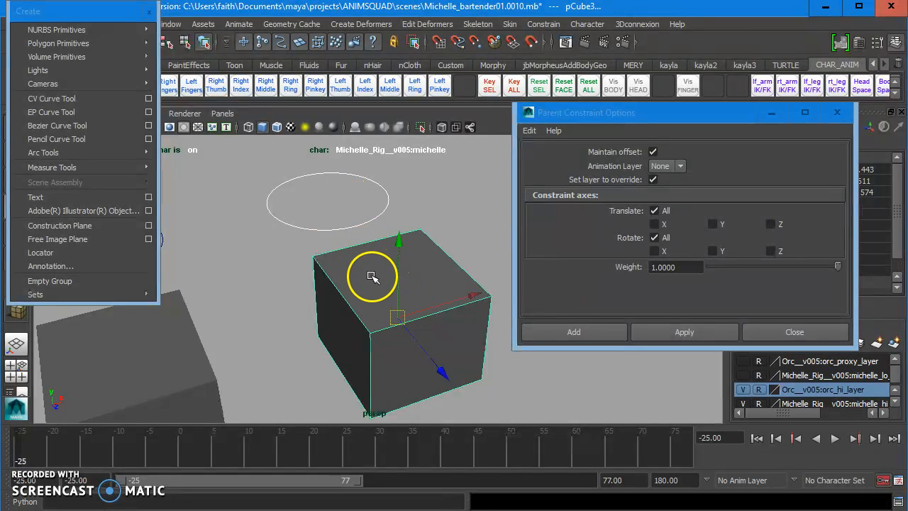
left_click(687, 331)
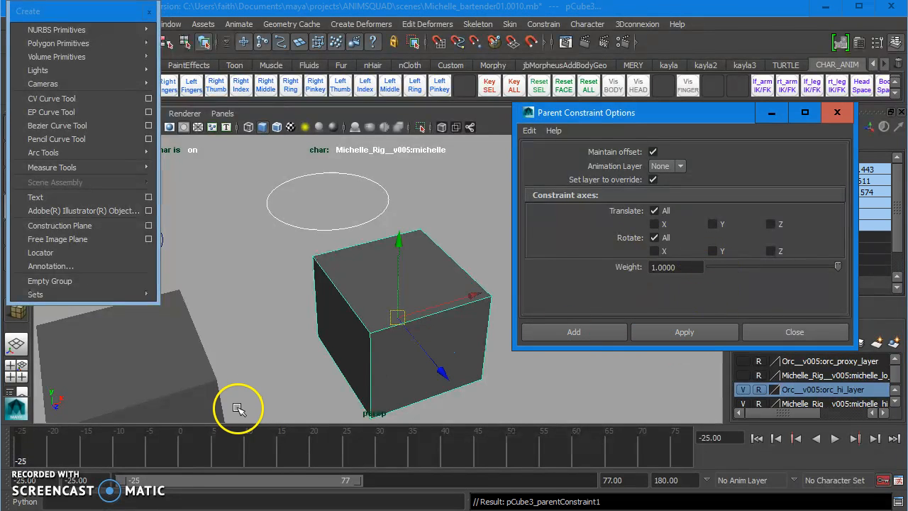
left_click(788, 331)
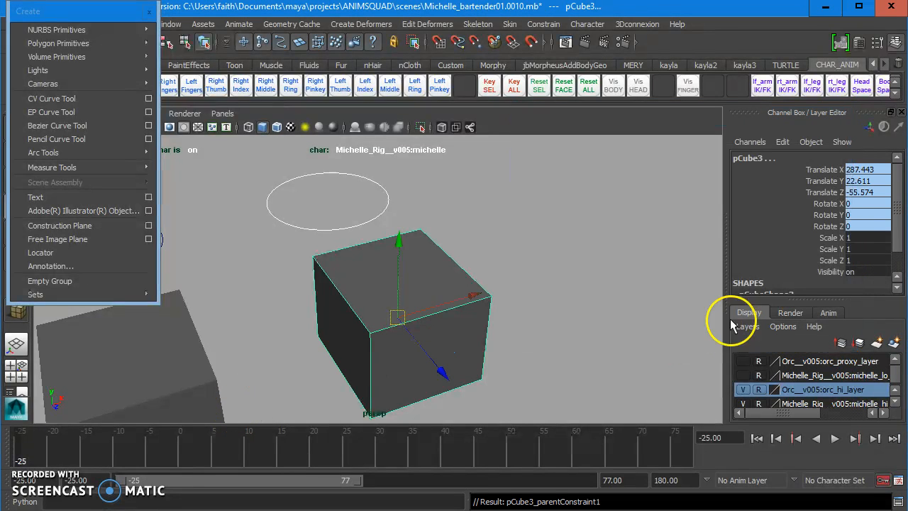
Undo the parent constraint and reselect the second circle followed by the second cube.
right_click_drag(541, 218, 542, 224, "alt")
middle_click_drag(542, 215, 566, 225, "alt")
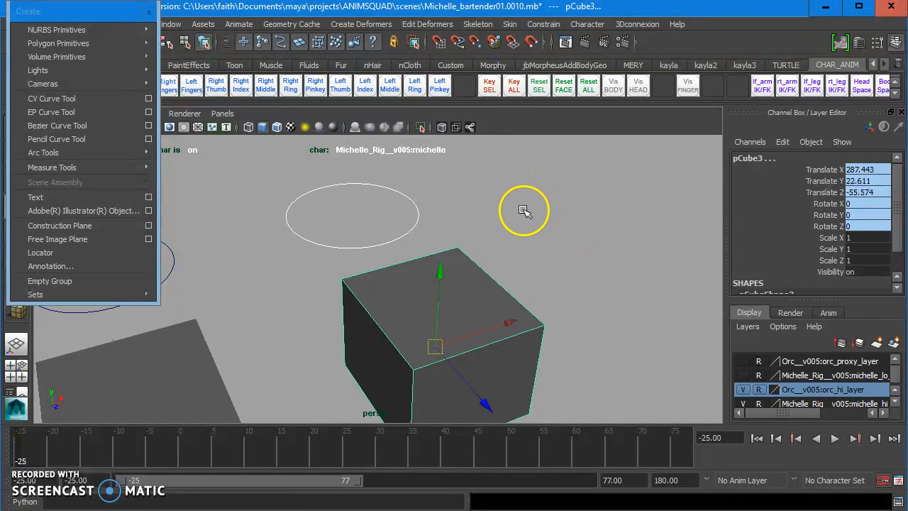
key("ctrl+z")
key("ctrl+z")
left_click(549, 239)
left_click_drag(339, 226, 305, 251)
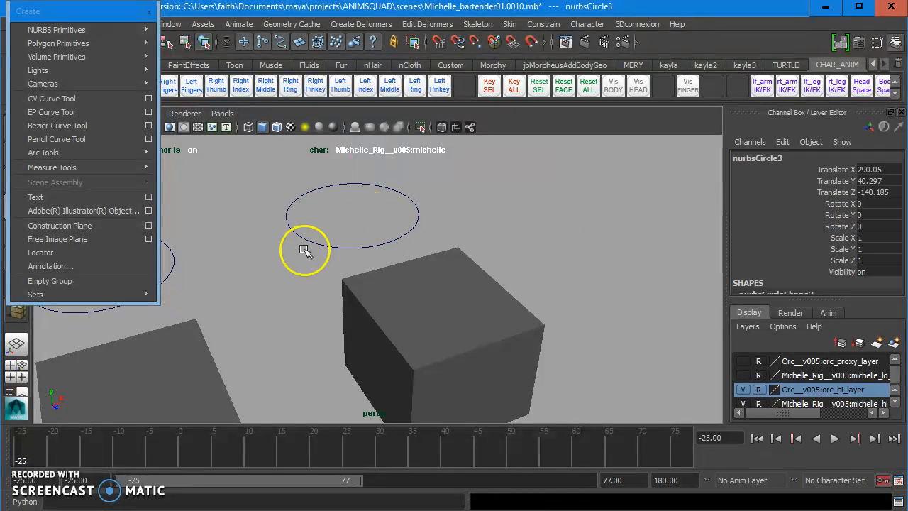
left_click(485, 316, "shift")
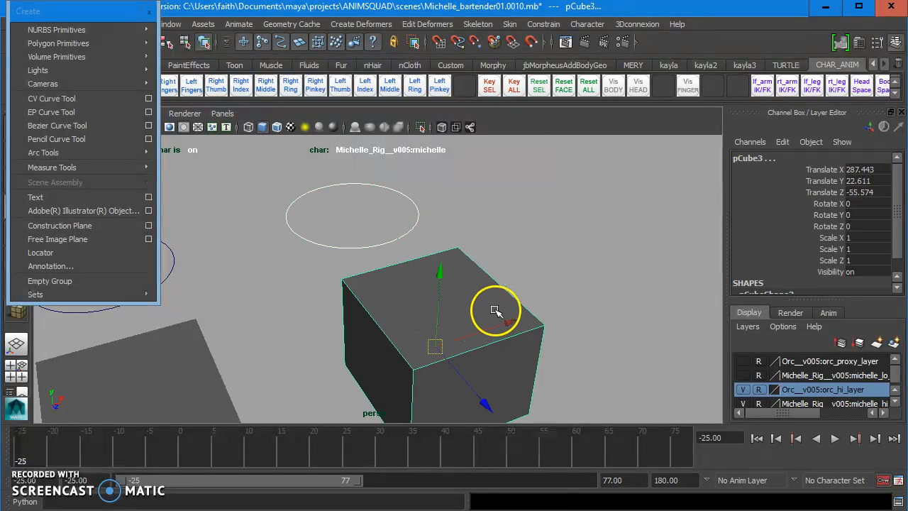
Parent constrain the second cube to the second circle with Maintain offset turned off, and close the options.
left_click(545, 24)
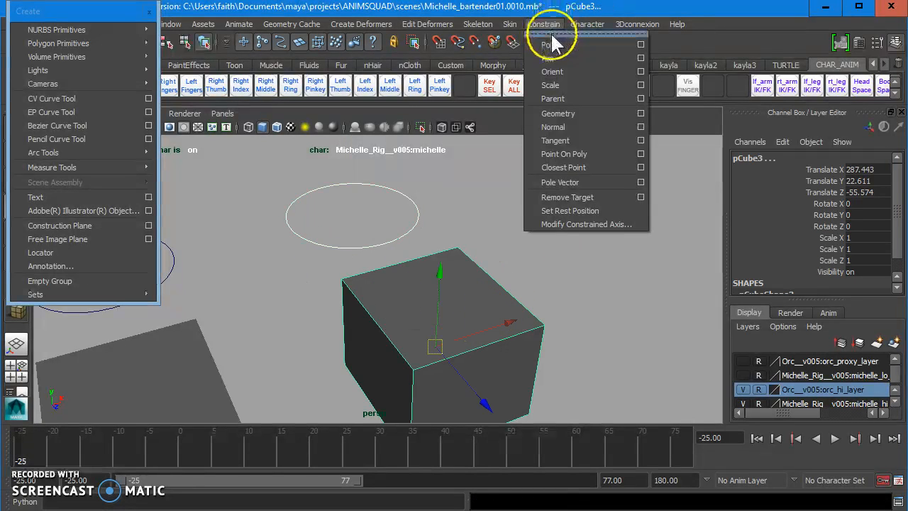
left_click(641, 98)
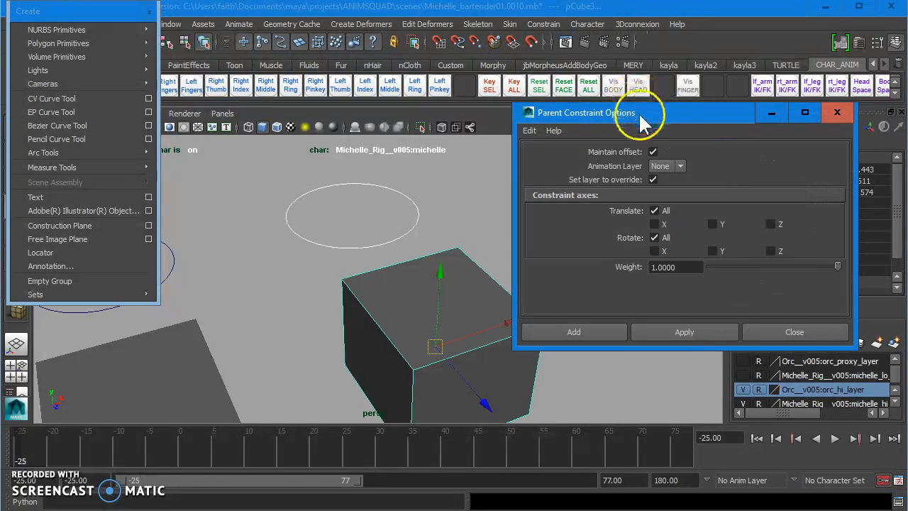
left_click_drag(645, 121, 649, 112)
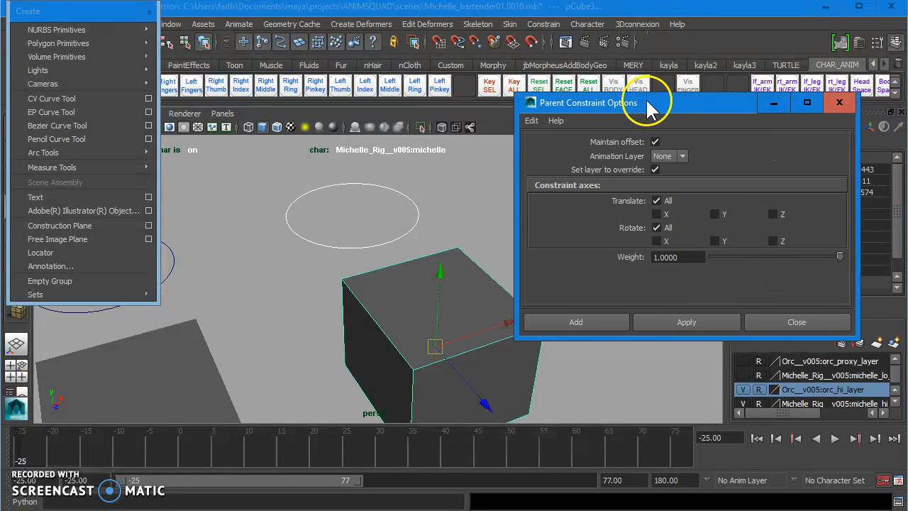
left_click(656, 144)
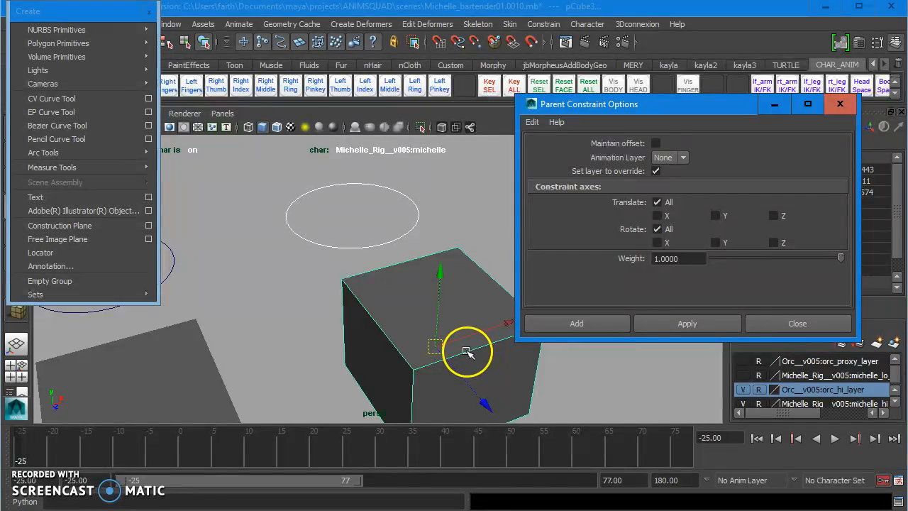
left_click(667, 321)
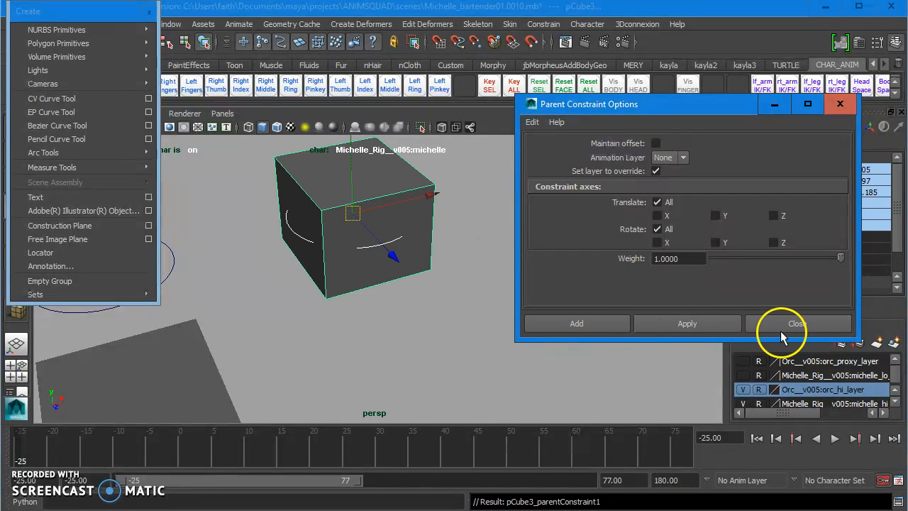
left_click_drag(351, 331, 377, 280, "alt")
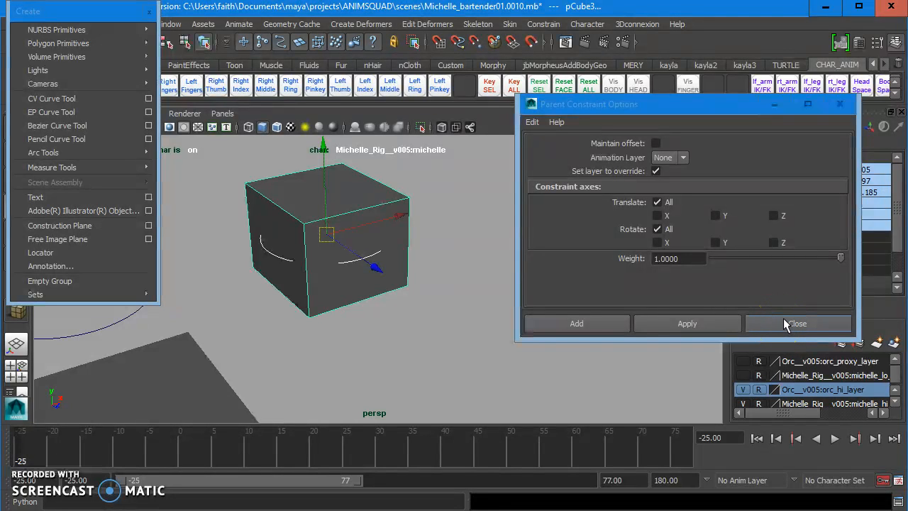
left_click(792, 325)
Remove the second circle as the cube's constraint target, and select the circle and cube separately to check them.
left_click(547, 25)
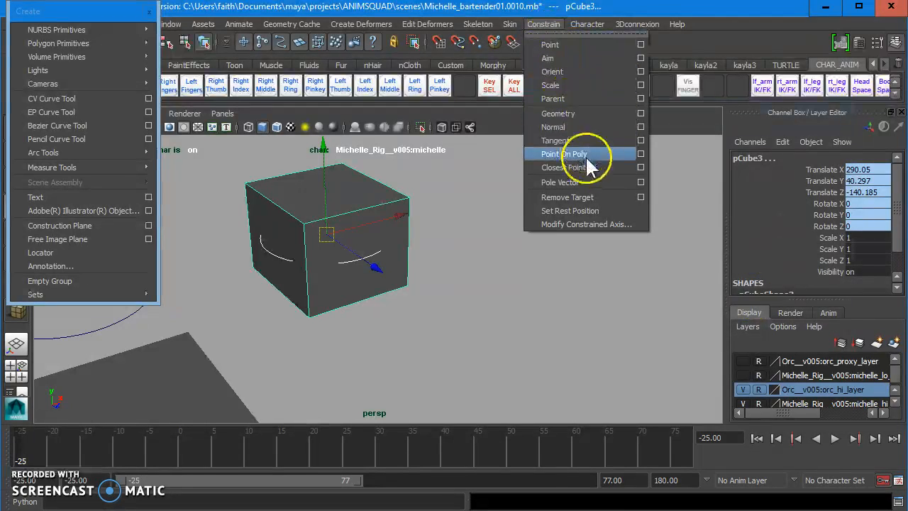
left_click(601, 198)
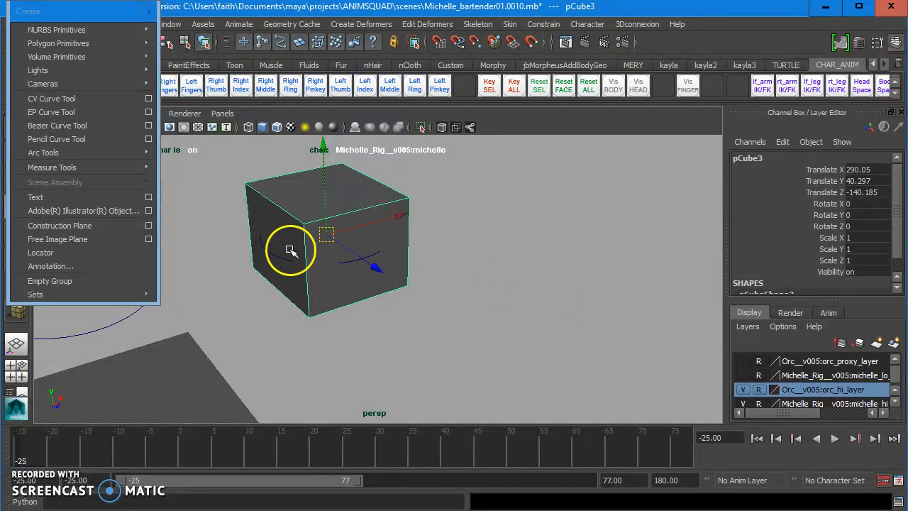
left_click(271, 252)
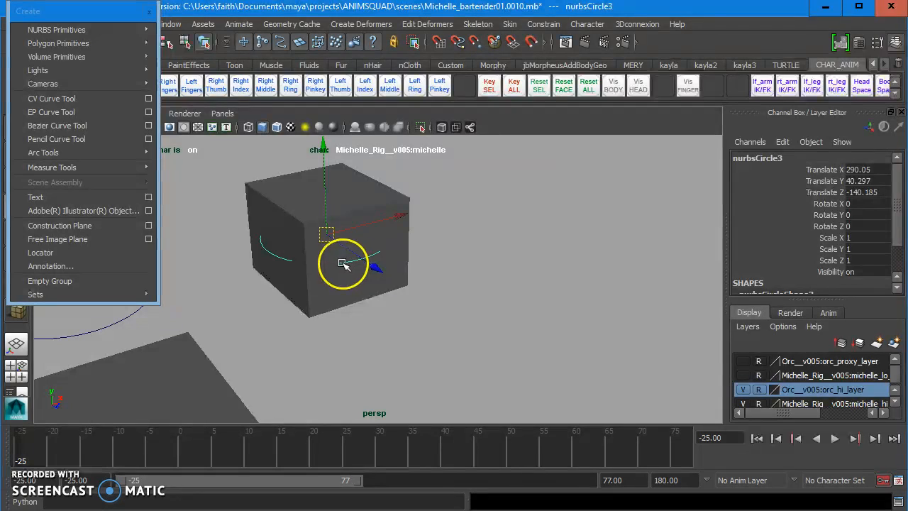
left_click(374, 258)
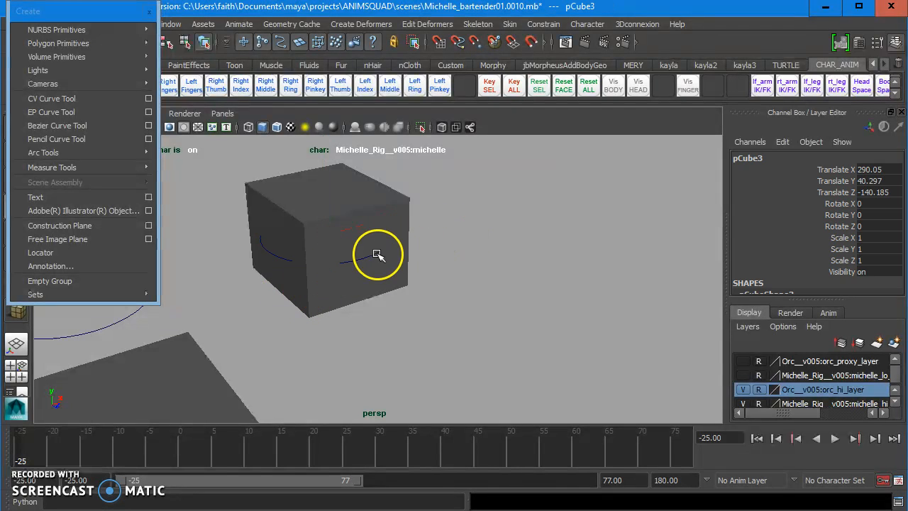
Move the second cube along its Z axis away from the circle, to about Z -24.77.
left_click(432, 242)
left_click(383, 258)
left_click_drag(377, 268, 532, 236)
key("ctrl+z")
left_click(394, 214)
left_click_drag(385, 277, 525, 250)
left_click_drag(529, 200, 381, 257, "alt")
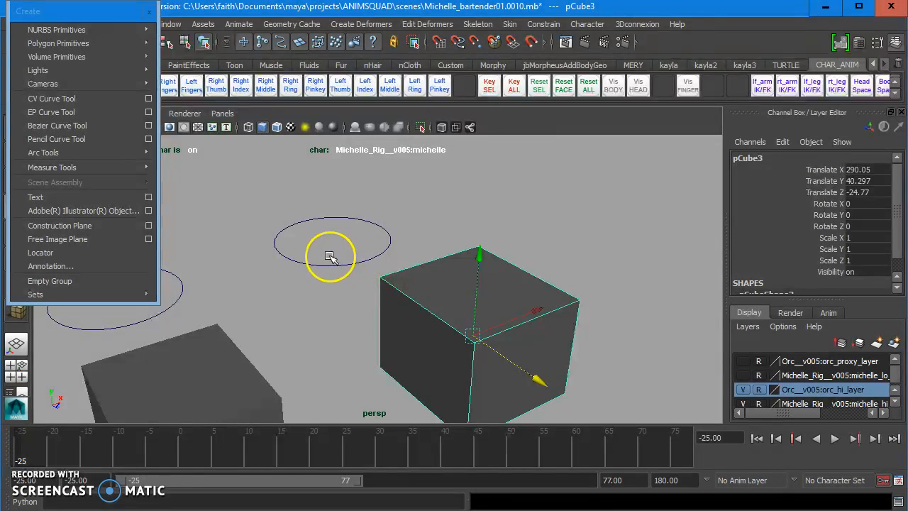
Select the second circle and cube and apply a parent constraint between them with Maintain offset turned on.
left_click(310, 268)
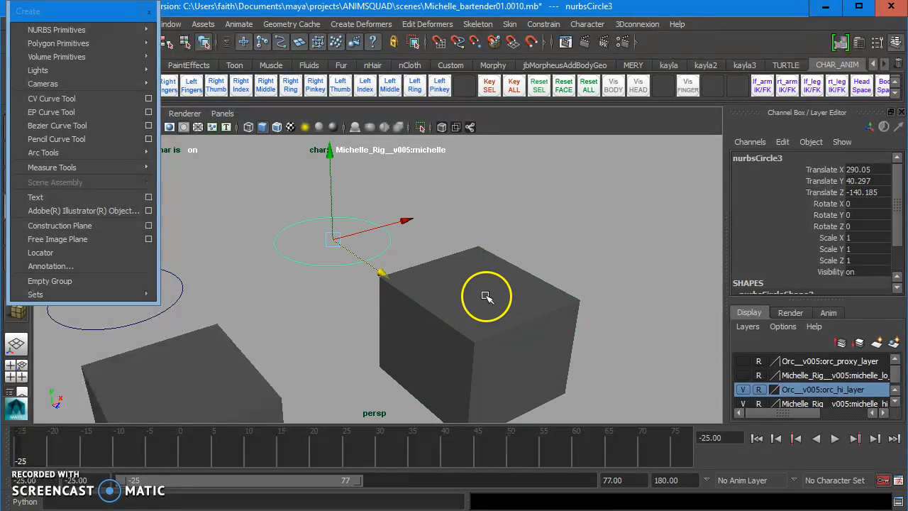
left_click(539, 295)
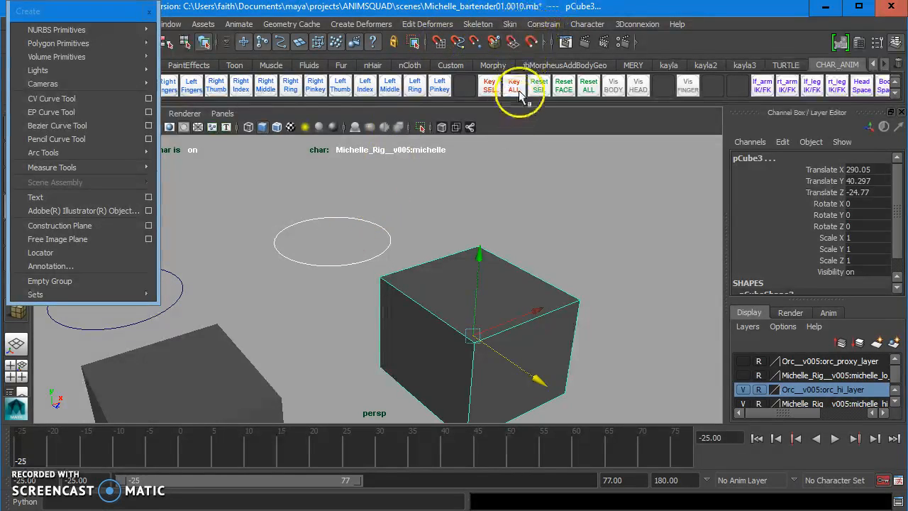
left_click(543, 26)
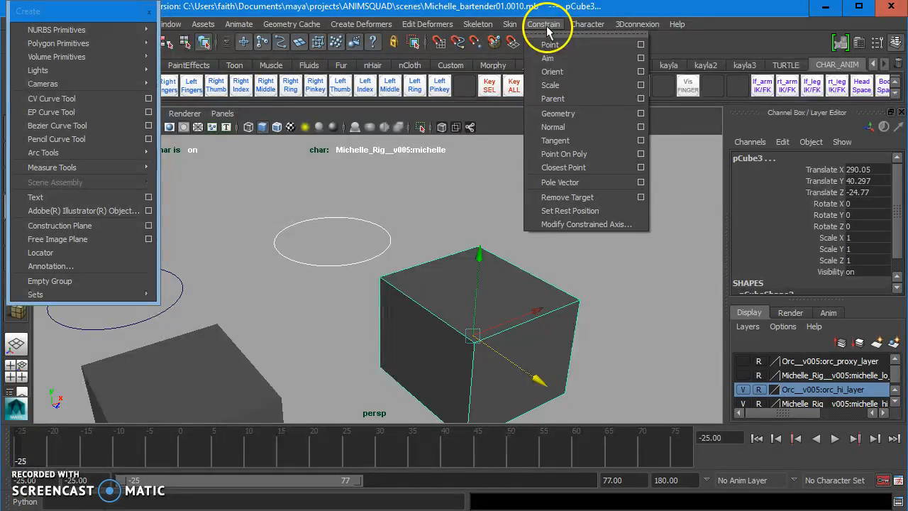
left_click(641, 99)
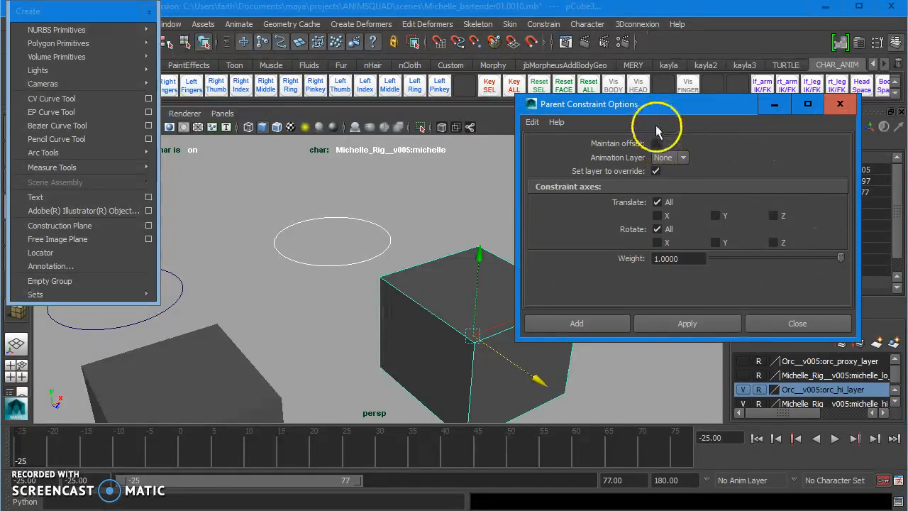
left_click(656, 144)
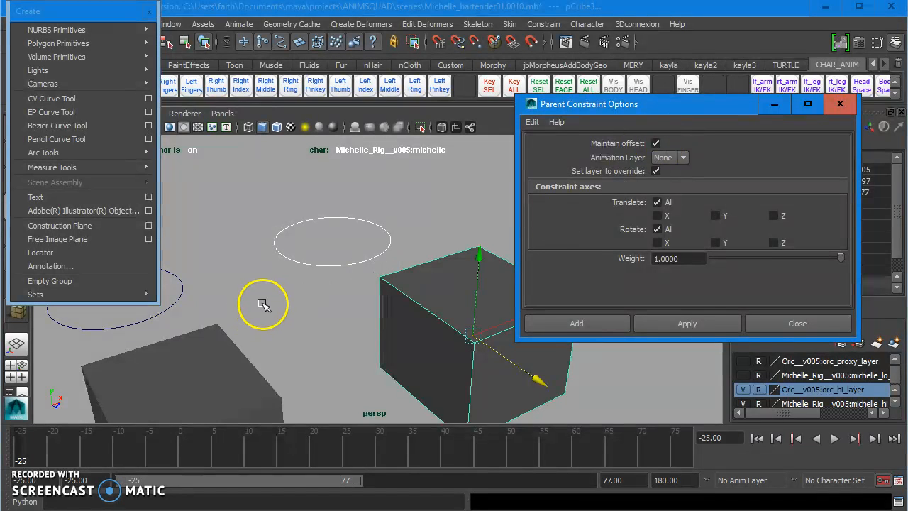
left_click(679, 326)
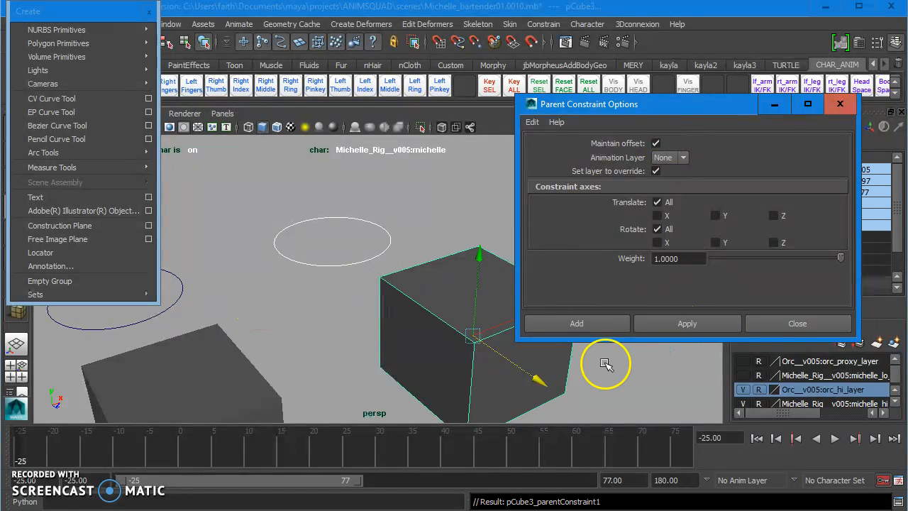
left_click(765, 321)
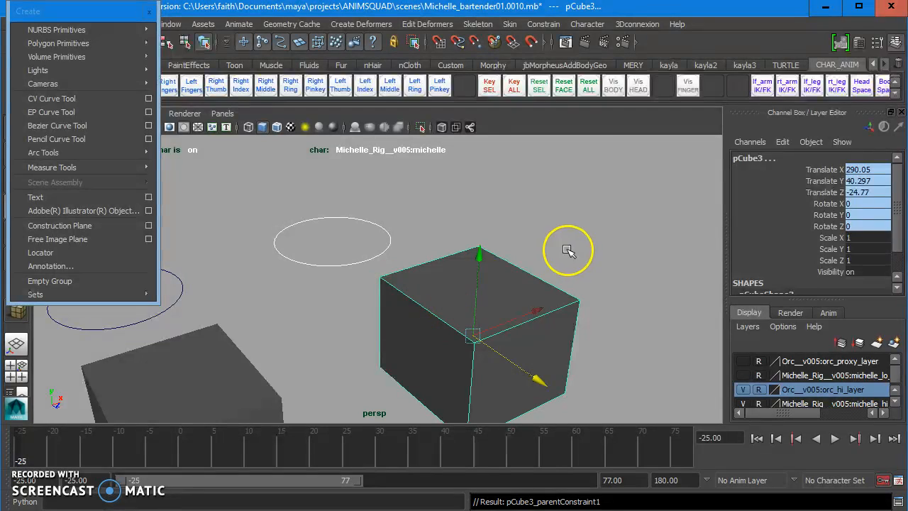
Select only the second circle and set a key on it at frame -25.
left_click(593, 238)
left_click(297, 253)
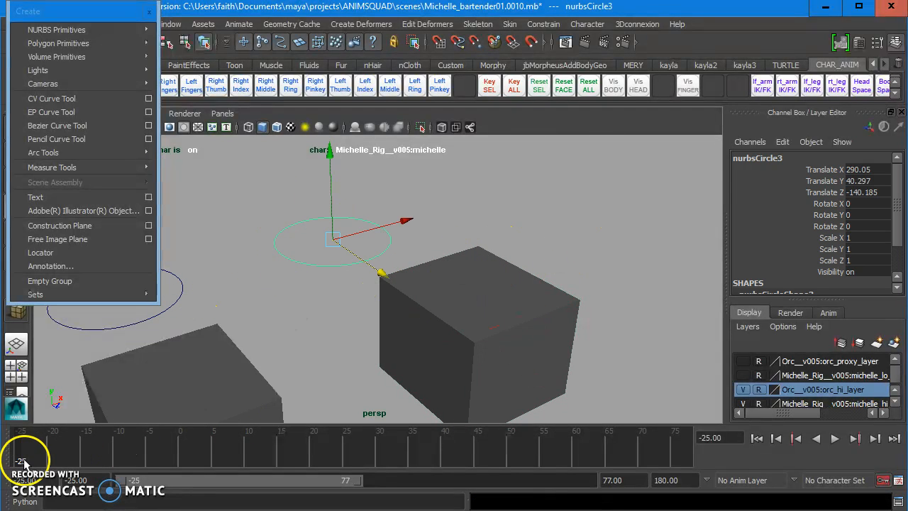
key("s")
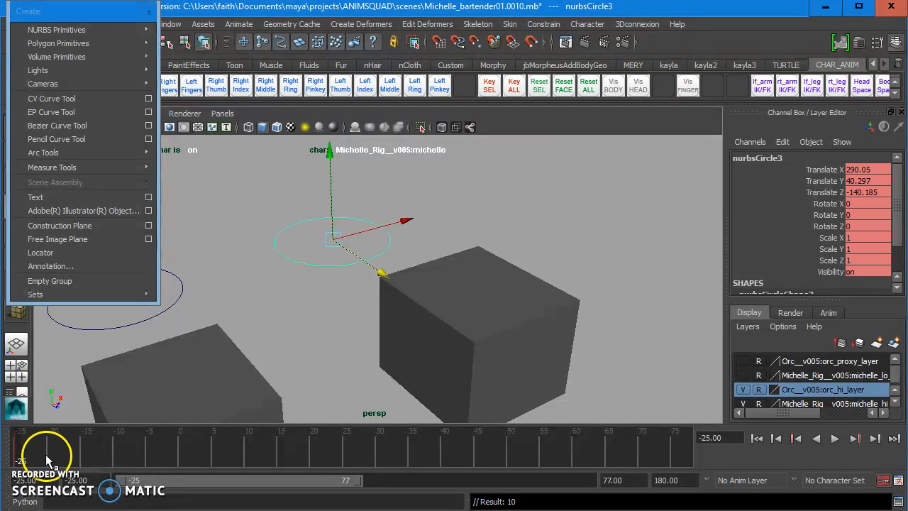
At frame -20, raise the second circle to about Translate Y 76.94 and set a key on it.
left_click(47, 461)
left_click_drag(329, 150, 332, 83)
key("s")
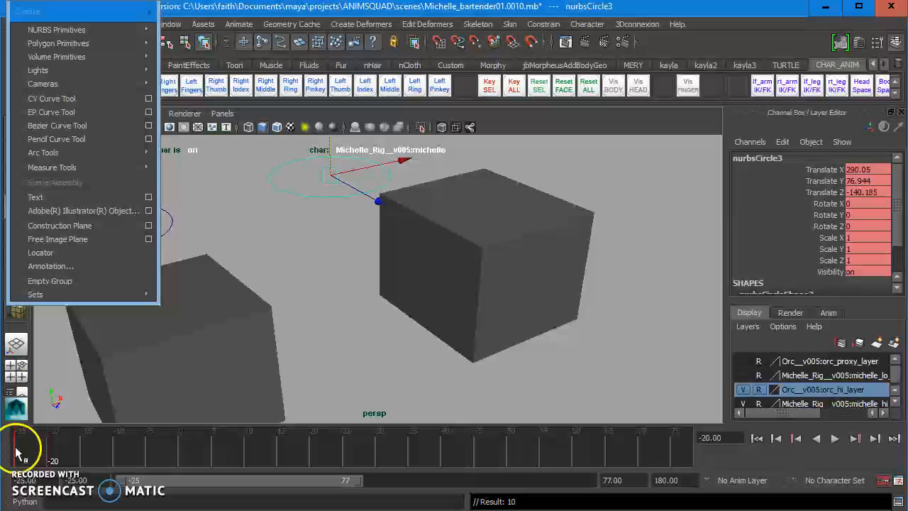
Scrub and play between frames -25 and -20 to check how the constrained cube follows the second circle.
left_click_drag(15, 450, 33, 453)
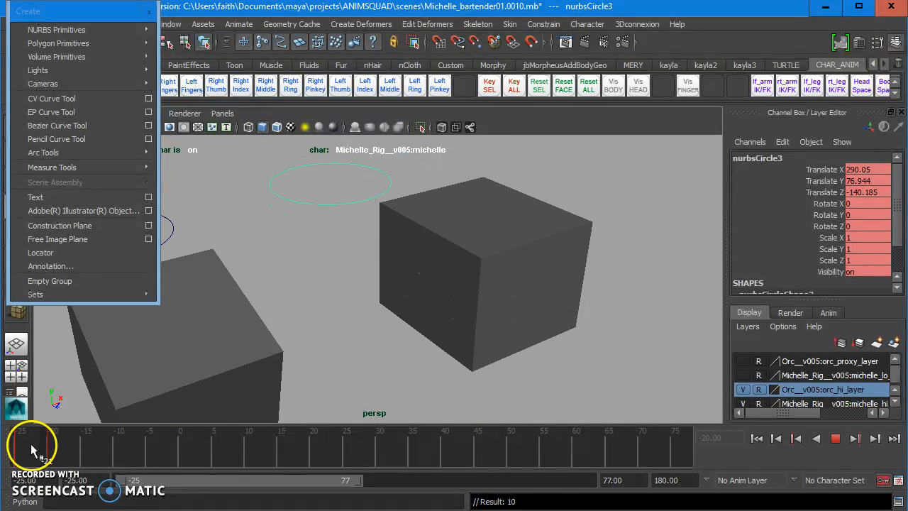
key("alt+v")
right_click_drag(491, 337, 483, 301, "alt")
left_click_drag(483, 301, 468, 301, "alt")
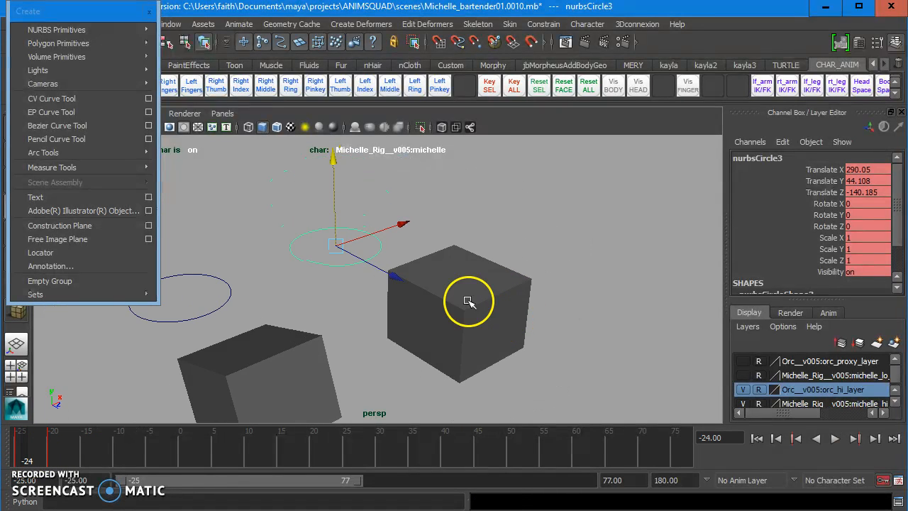
key("alt+v")
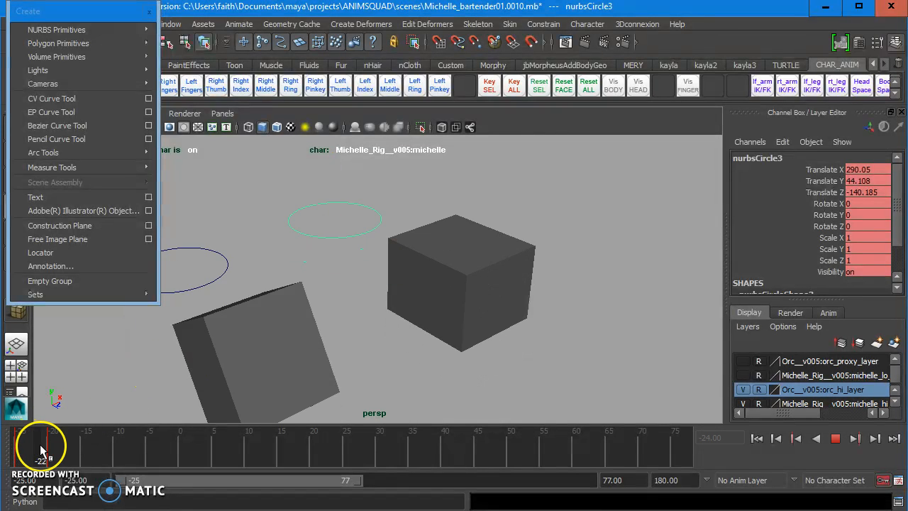
key("alt+v")
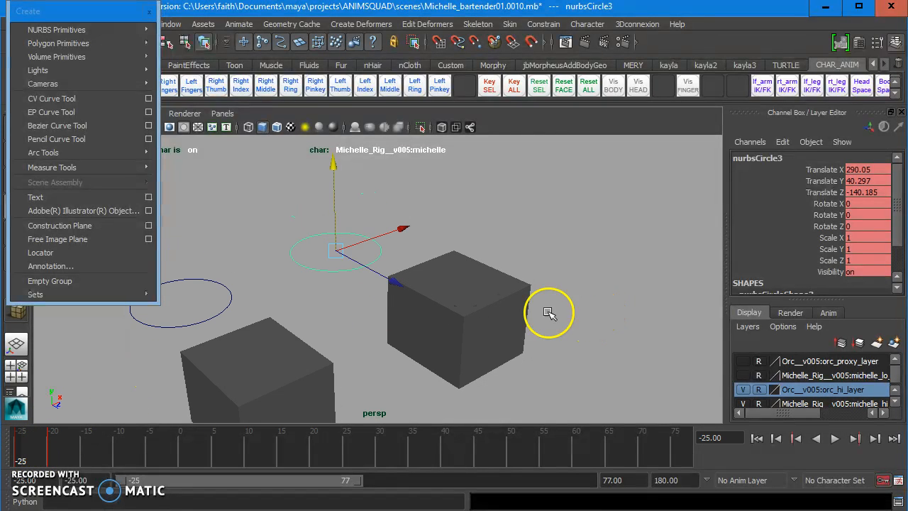
Select the second cube, set a key on it at frame -25, and set its Blend Parent 1 to 1.
left_click(508, 292)
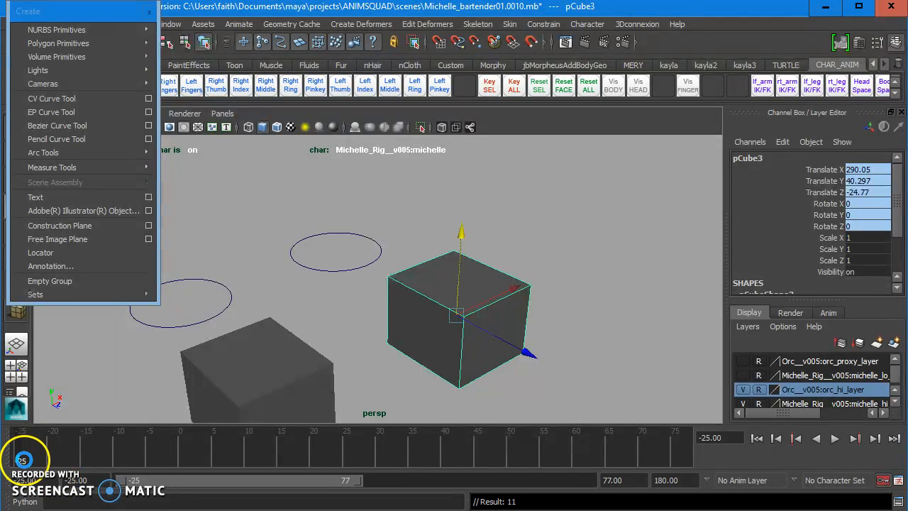
key("s")
left_click_drag(900, 214, 900, 227)
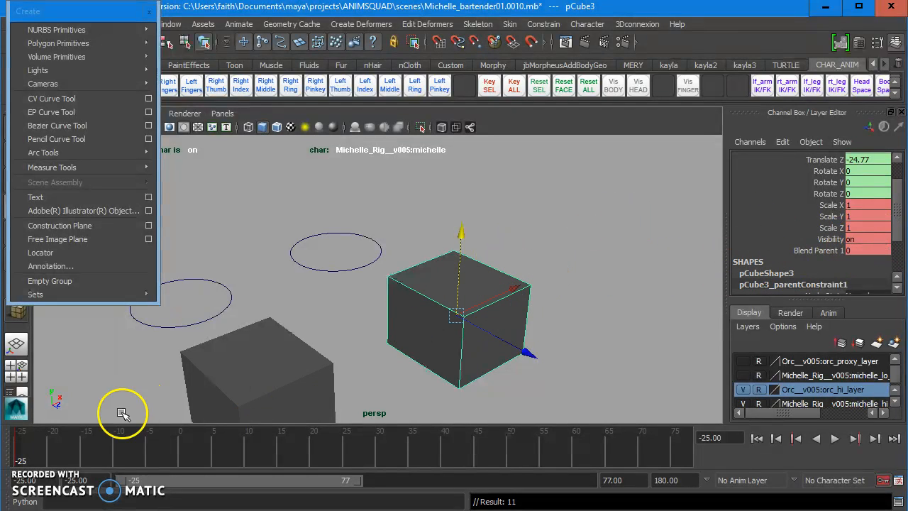
key("alt+v")
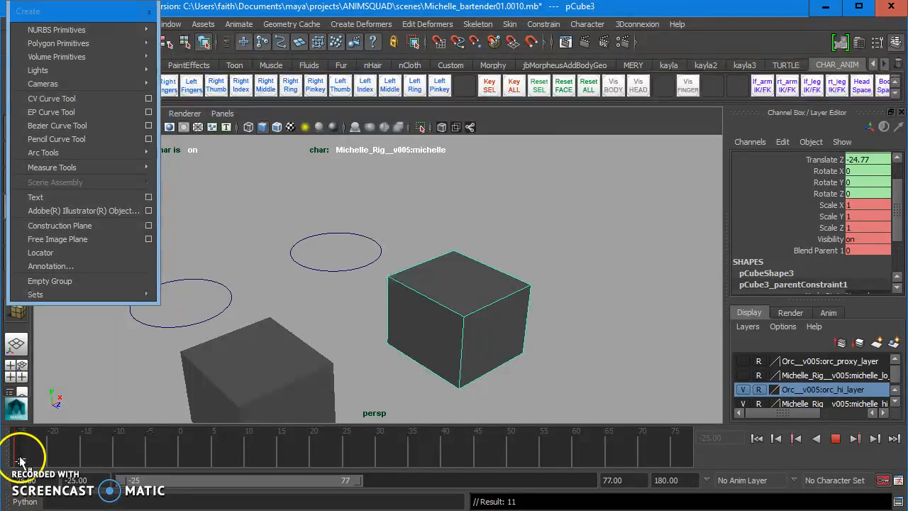
key("Escape")
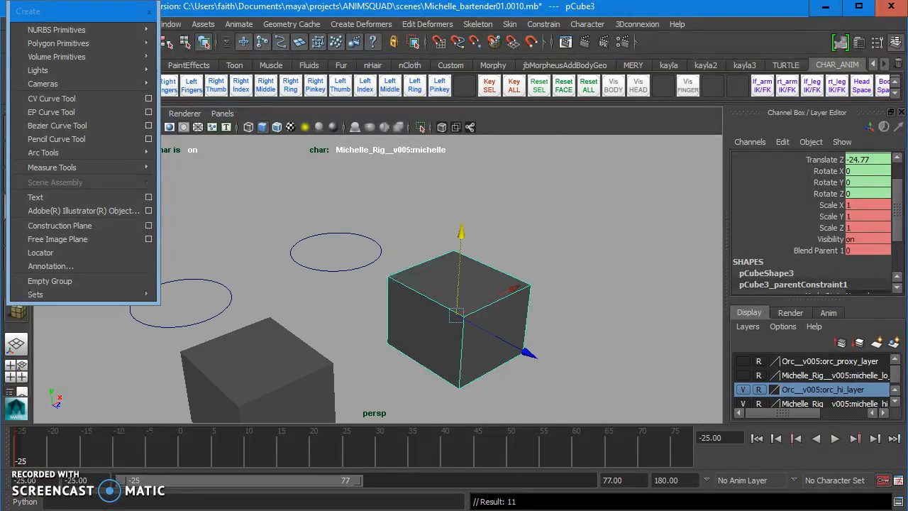
key("Return")
right_click_drag(580, 286, 650, 306, "alt")
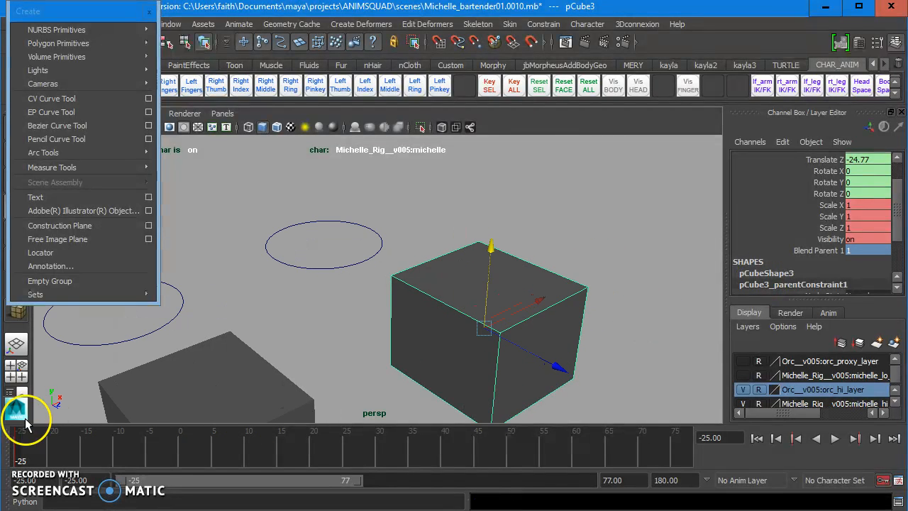
Play and scrub frames -25 to -20 to examine the cube's motion with Blend Parent 1 at 1.
key("alt+v")
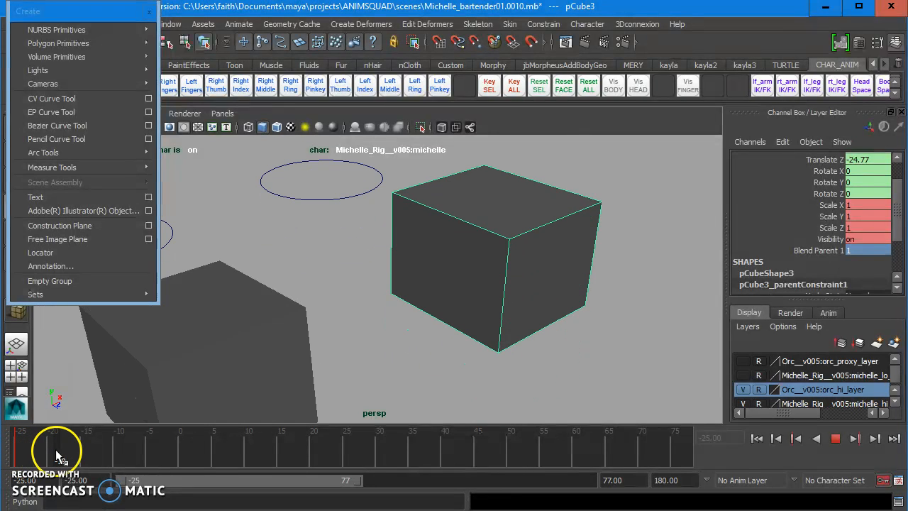
left_click_drag(17, 458, 26, 462)
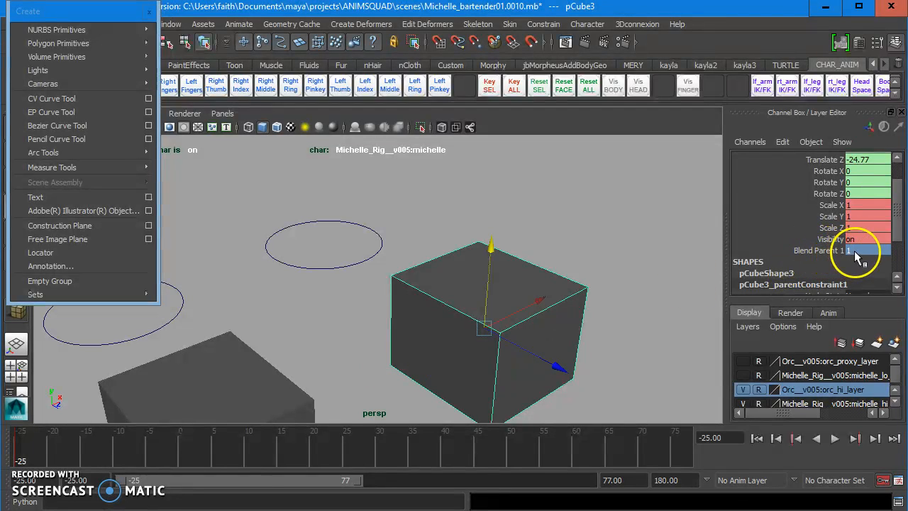
left_click(350, 495)
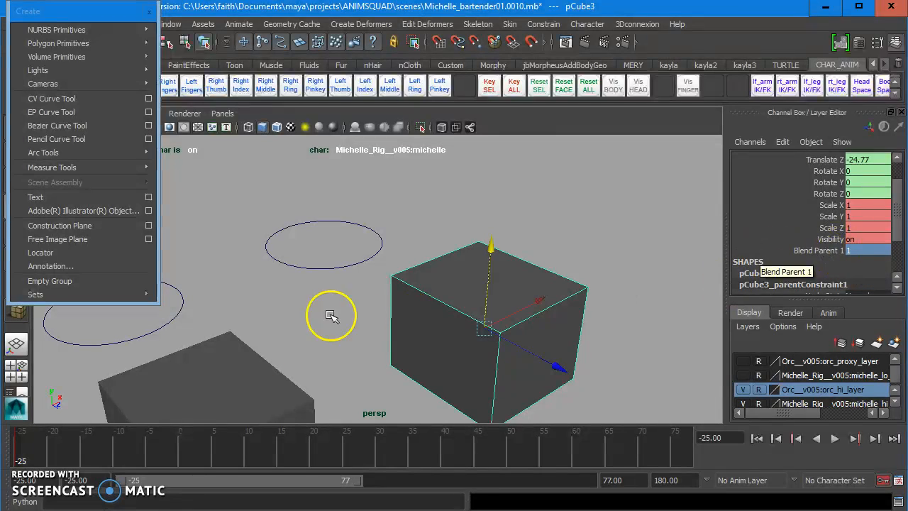
key("alt+v")
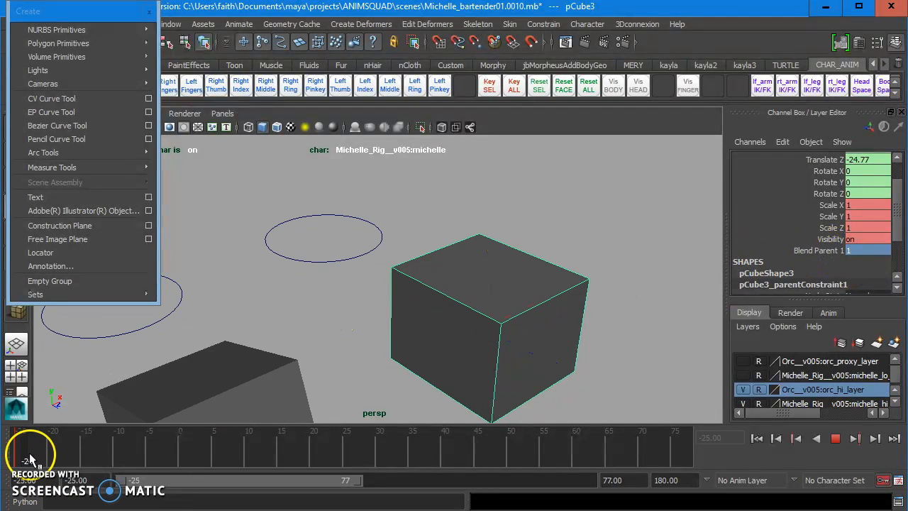
mouse_move(47, 454)
left_mouse_down()
mouse_move(17, 450)
mouse_move(47, 451)
left_mouse_up()
key("alt+v")
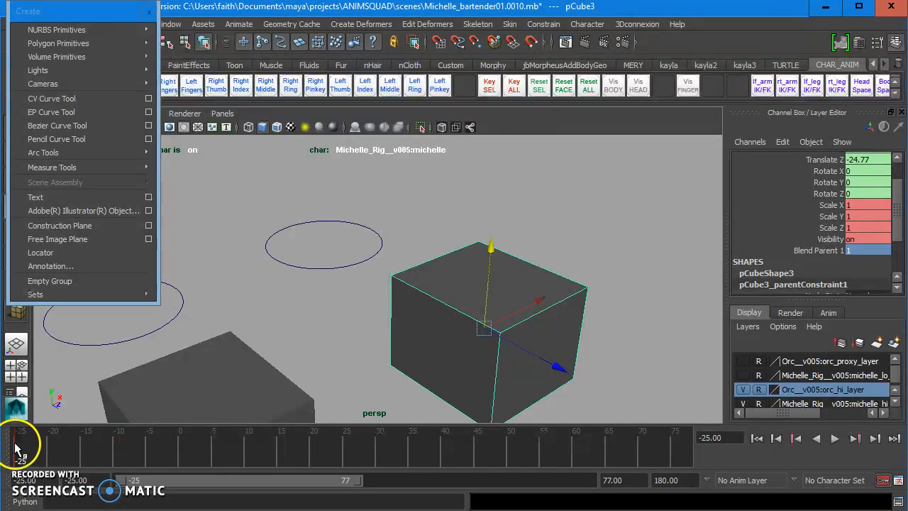
key("alt+v")
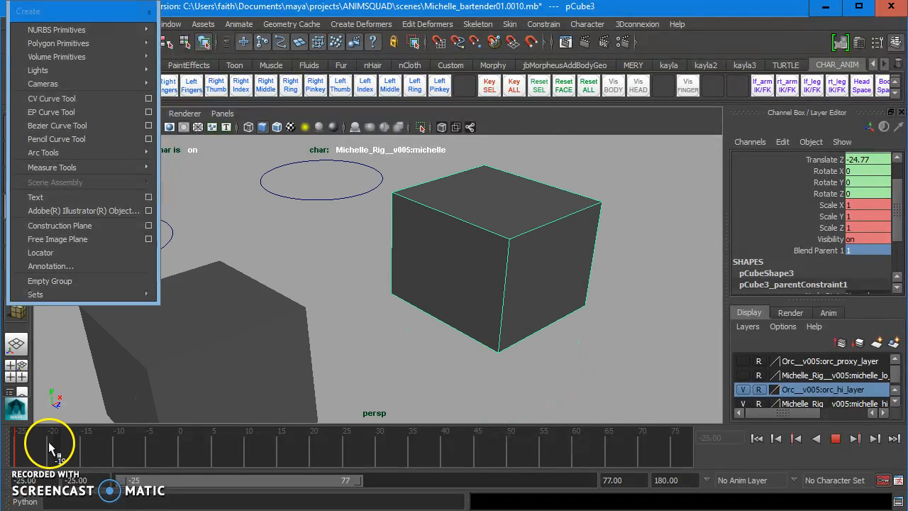
Return to frame -25 and set the second cube's Blend Parent 1 to 0.
mouse_move(6, 445)
left_mouse_down()
mouse_move(56, 446)
mouse_move(9, 445)
left_mouse_up()
double_click(856, 254)
type("0")
key("Return")
At frame -20, rotate the second cube to about -188.21 on the X axis and play the result.
left_click_drag(16, 450, 53, 447)
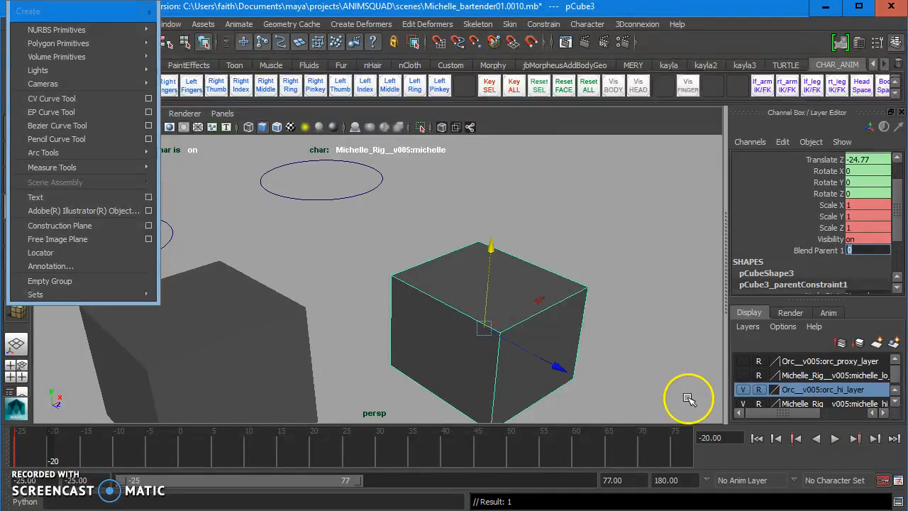
key("e")
left_click_drag(598, 314, 220, 386)
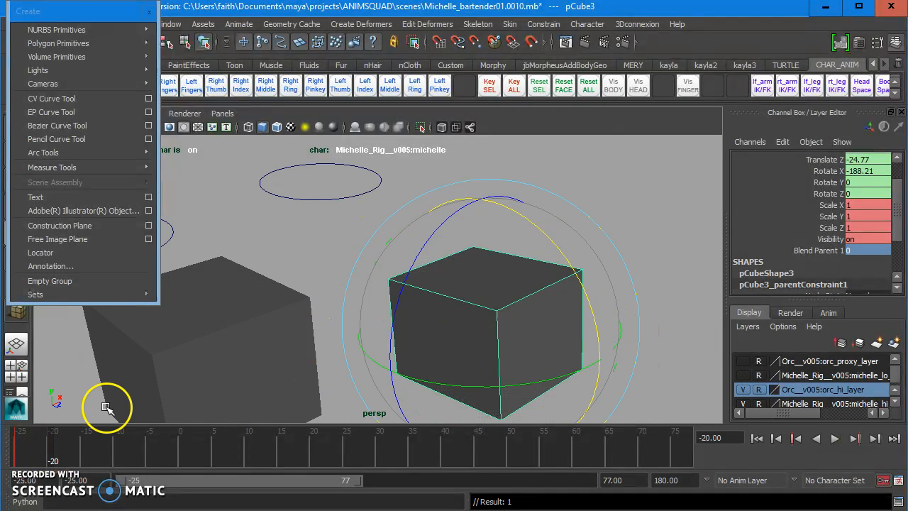
key("alt+v")
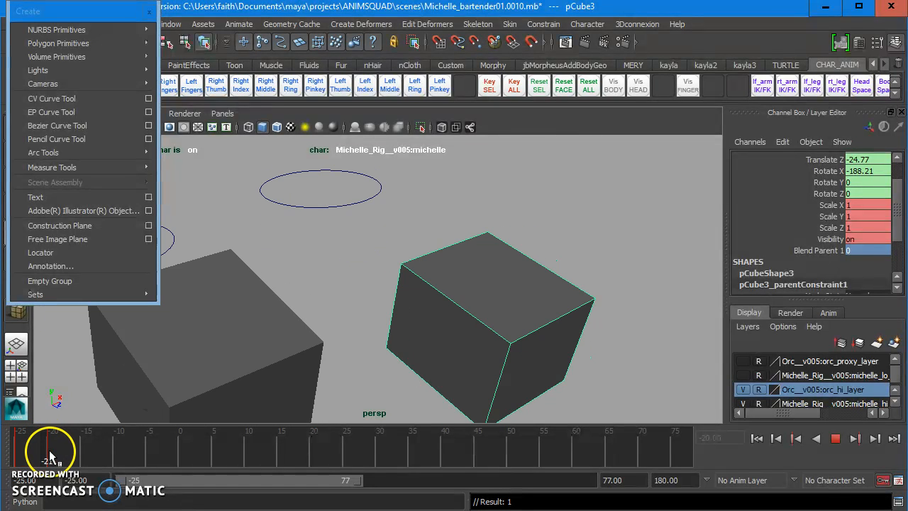
Go back to frame -25 and switch the second cube's Blend Parent 1 to 1.
left_click(6, 450)
key("e")
left_click(866, 250)
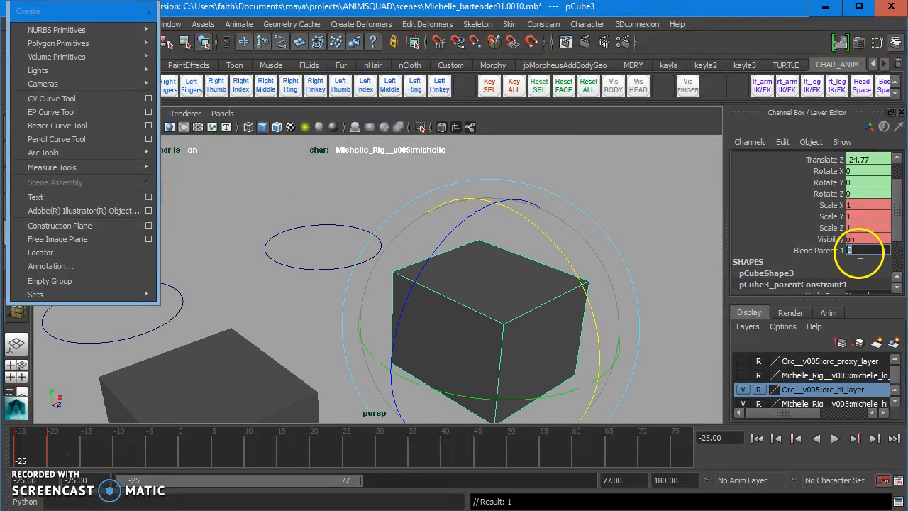
key("Return")
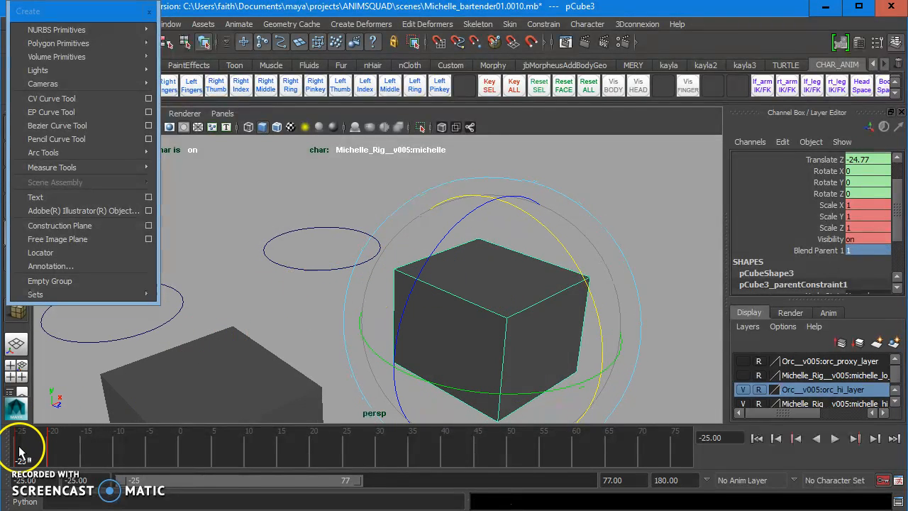
Play and scrub the animation while viewing both circle and cube pairs from another angle.
key("alt+v")
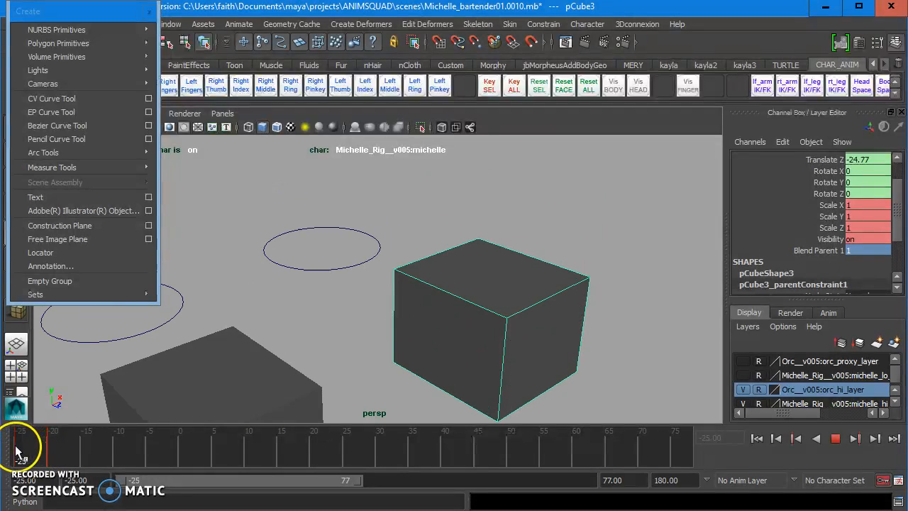
right_click_drag(541, 348, 489, 346, "alt")
left_click_drag(489, 346, 398, 343, "alt")
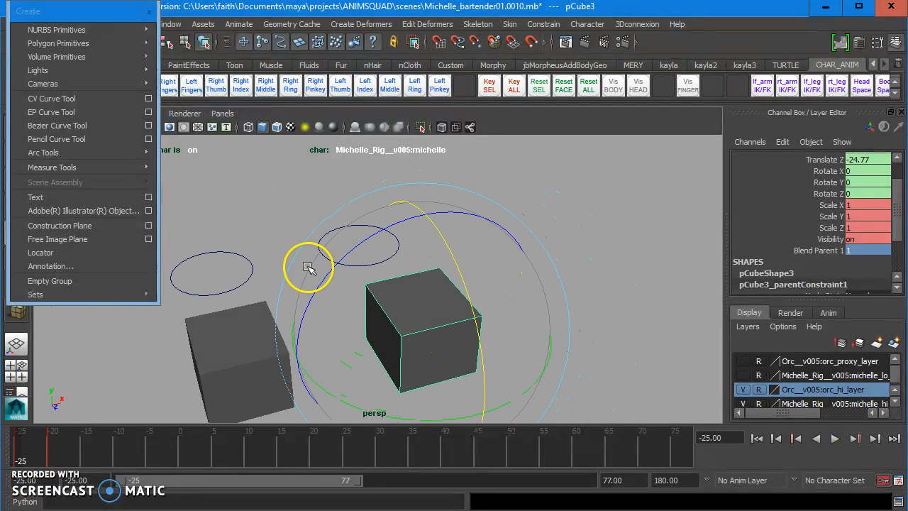
left_click_drag(485, 212, 494, 231, "alt")
mouse_move(22, 453)
left_mouse_down()
mouse_move(53, 448)
mouse_move(20, 444)
mouse_move(19, 452)
left_mouse_up()
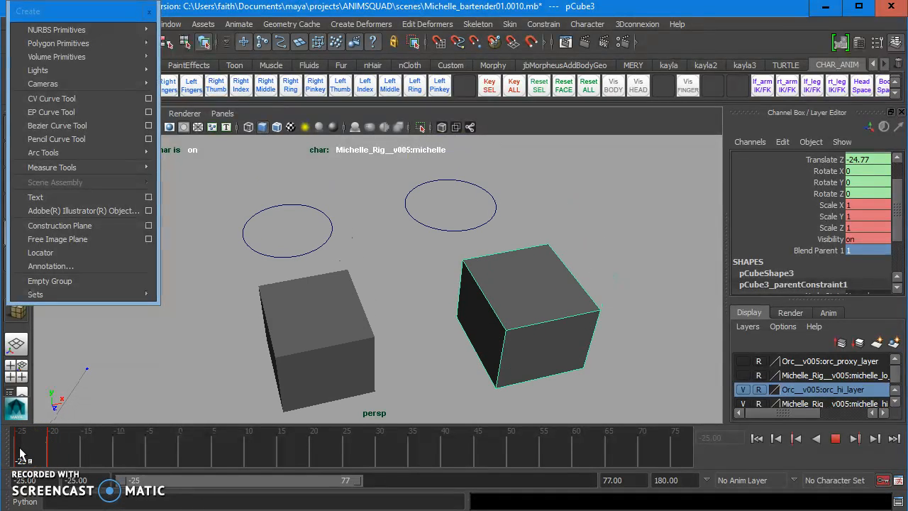
mouse_move(20, 453)
left_mouse_down()
mouse_move(50, 454)
mouse_move(21, 454)
left_mouse_up()
key("e")
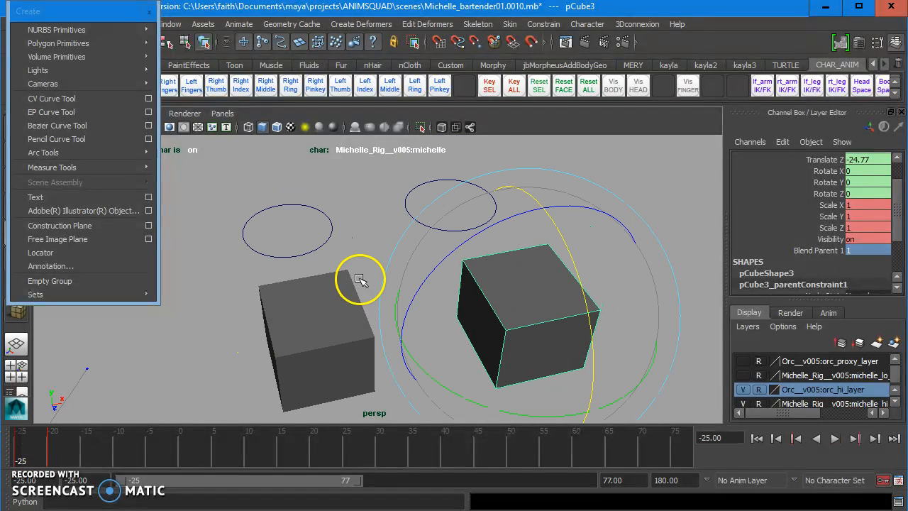
Select each cube in turn and scrub frames -25 to -20 to compare the parented and constrained cubes' channels.
left_click(220, 336)
left_click(368, 344)
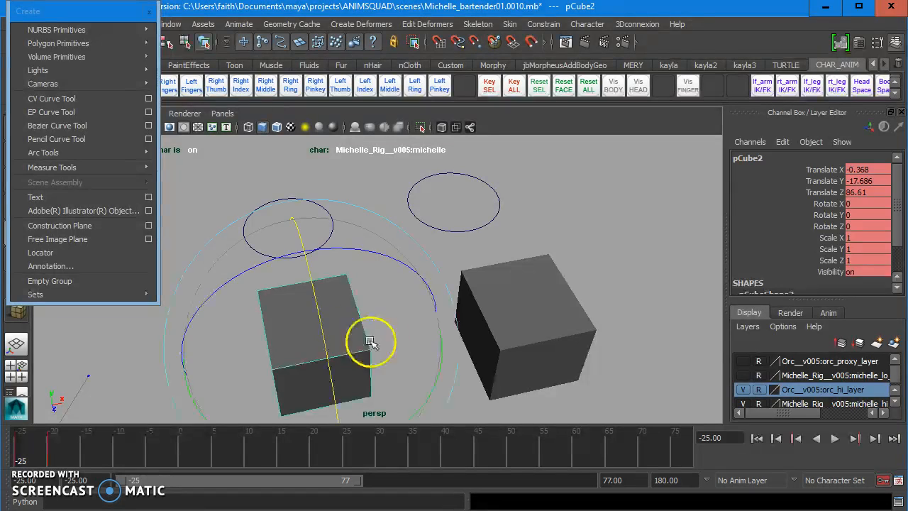
key("alt+v")
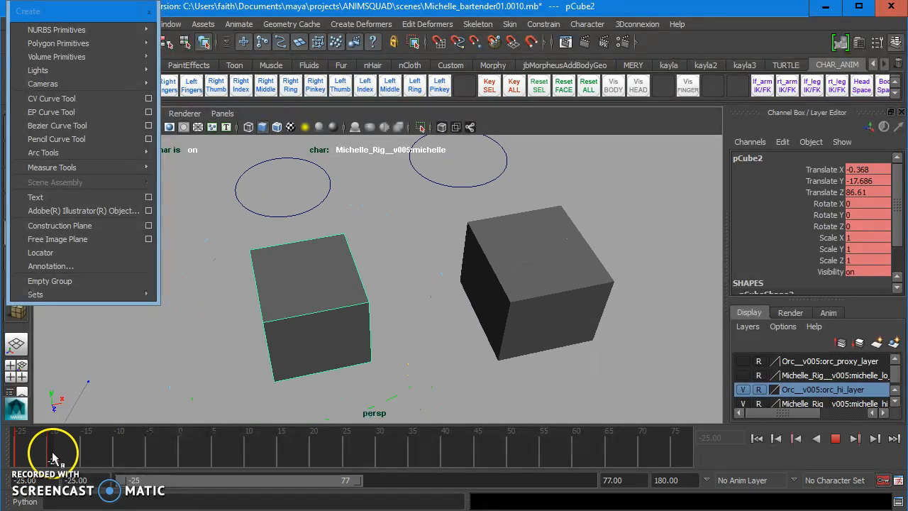
key("alt+v")
left_click(580, 258)
left_click(499, 278)
key("alt+v")
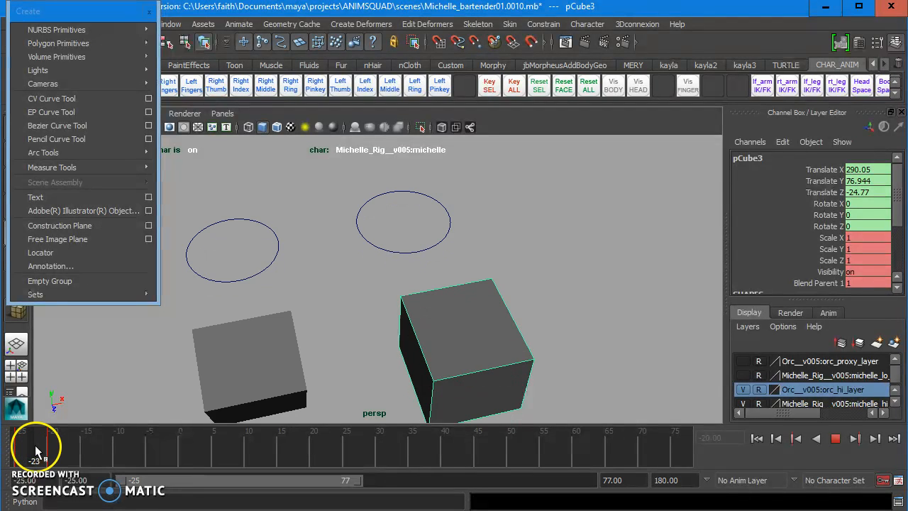
left_click_drag(6, 448, 52, 450)
scroll(411, 325, "down", 2)
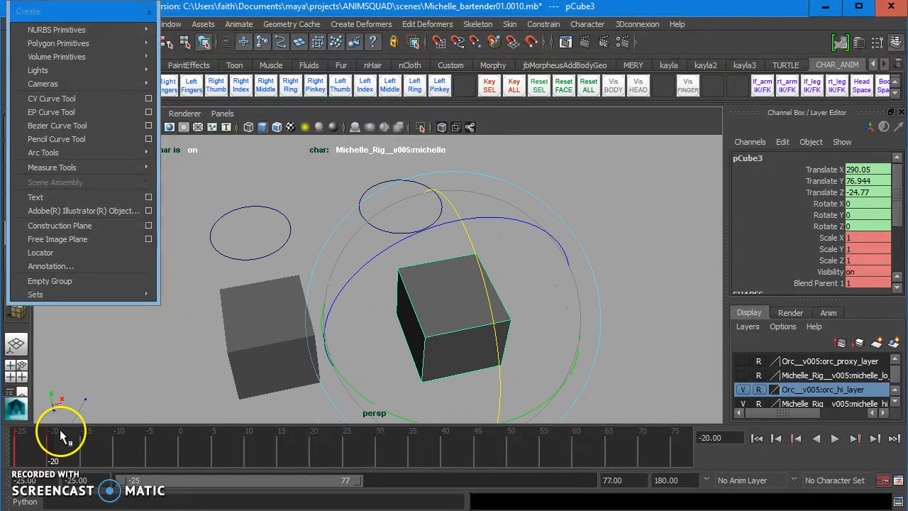
left_click(16, 451)
Frame the bartender character and bottle at the table and scrub the timeline to frame 10.
scroll(537, 290, "down", 10)
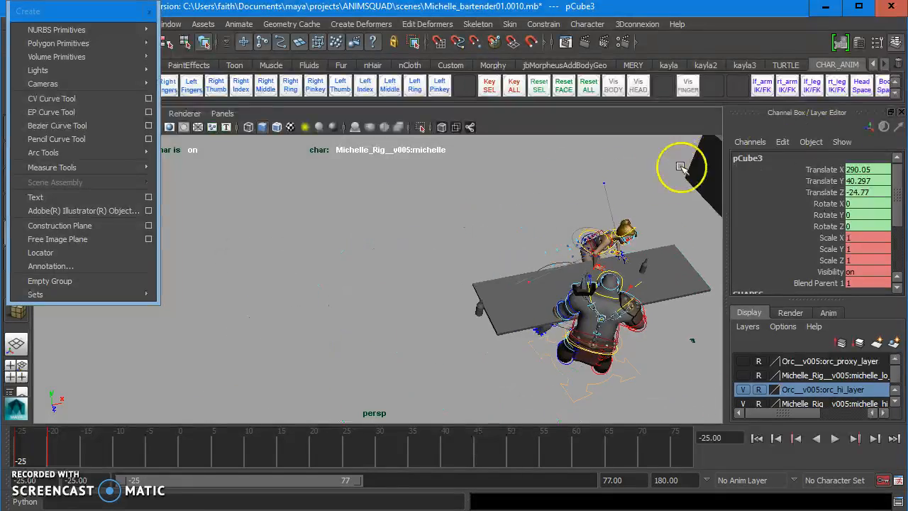
middle_click_drag(605, 249, 397, 252, "alt")
right_click_drag(398, 252, 677, 284, "alt")
middle_click_drag(678, 284, 458, 326, "alt")
left_click_drag(458, 327, 440, 312, "alt")
middle_click_drag(440, 312, 526, 319, "alt")
right_click_drag(523, 305, 488, 321, "alt")
left_click_drag(53, 449, 248, 462)
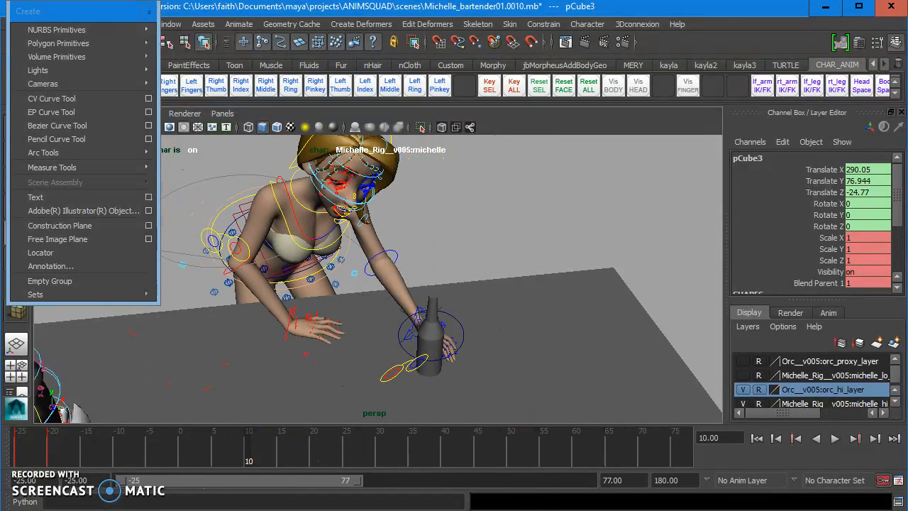
Switch to the Paint sketch of the bottle's constraint hierarchy and reposition its window over the scene.
key("alt+Tab")
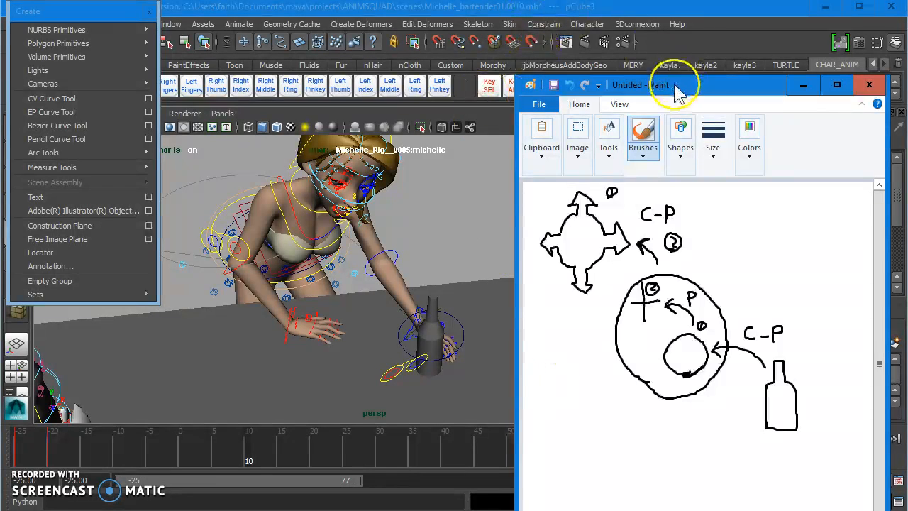
left_click_drag(676, 87, 668, 69)
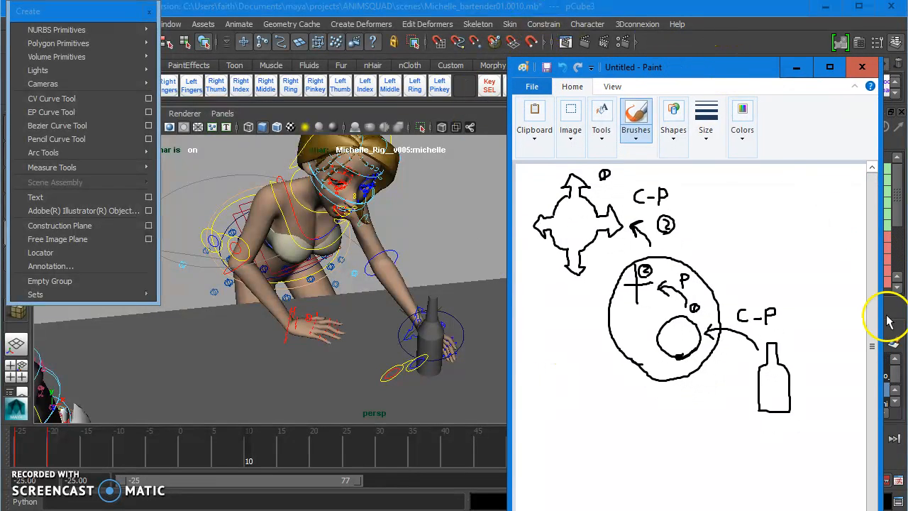